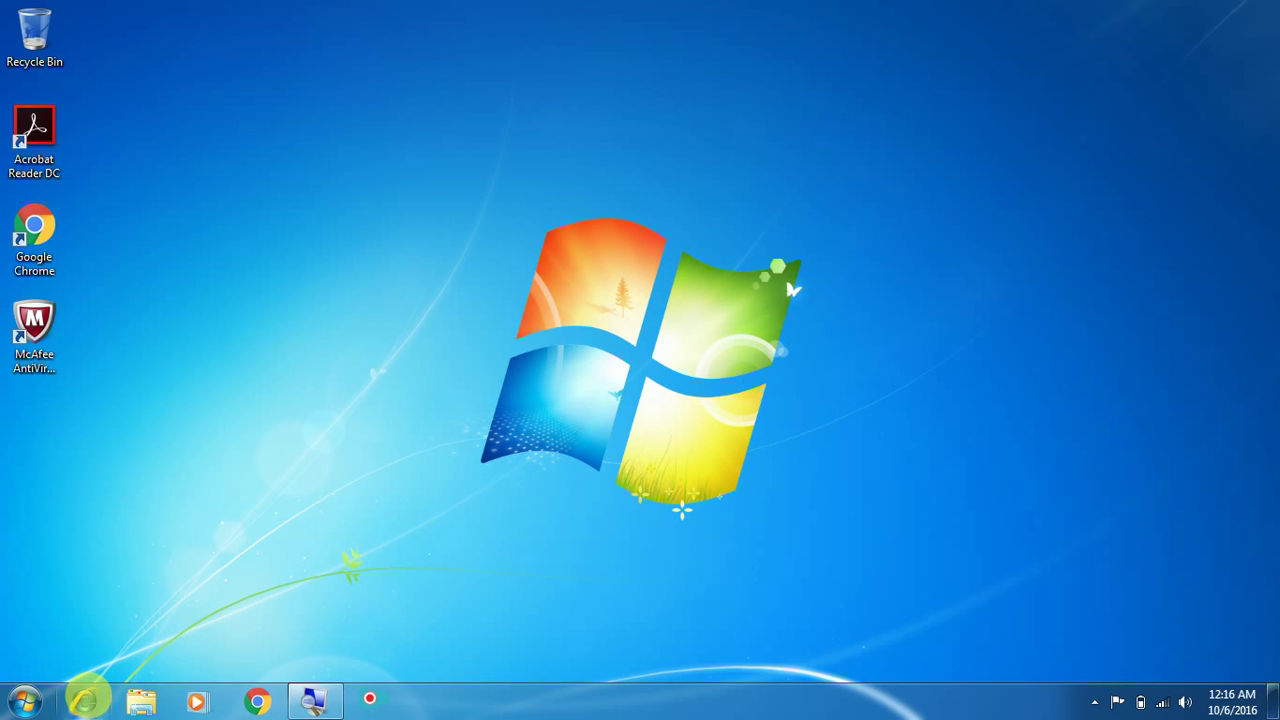
Step: Open Internet Explorer, declining the default-browser prompt, and search Google for 'torch browser'
{"action": "left_click", "coordinate": [86, 700]}
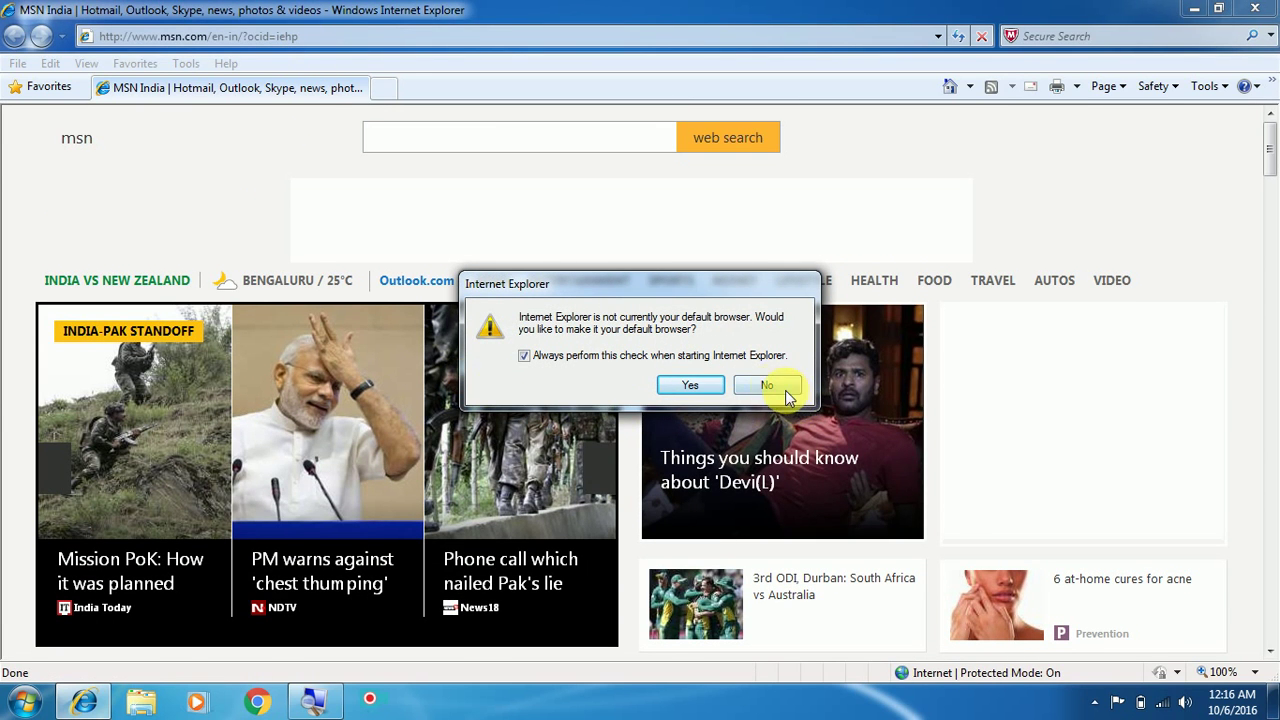
{"action": "left_click", "coordinate": [766, 386]}
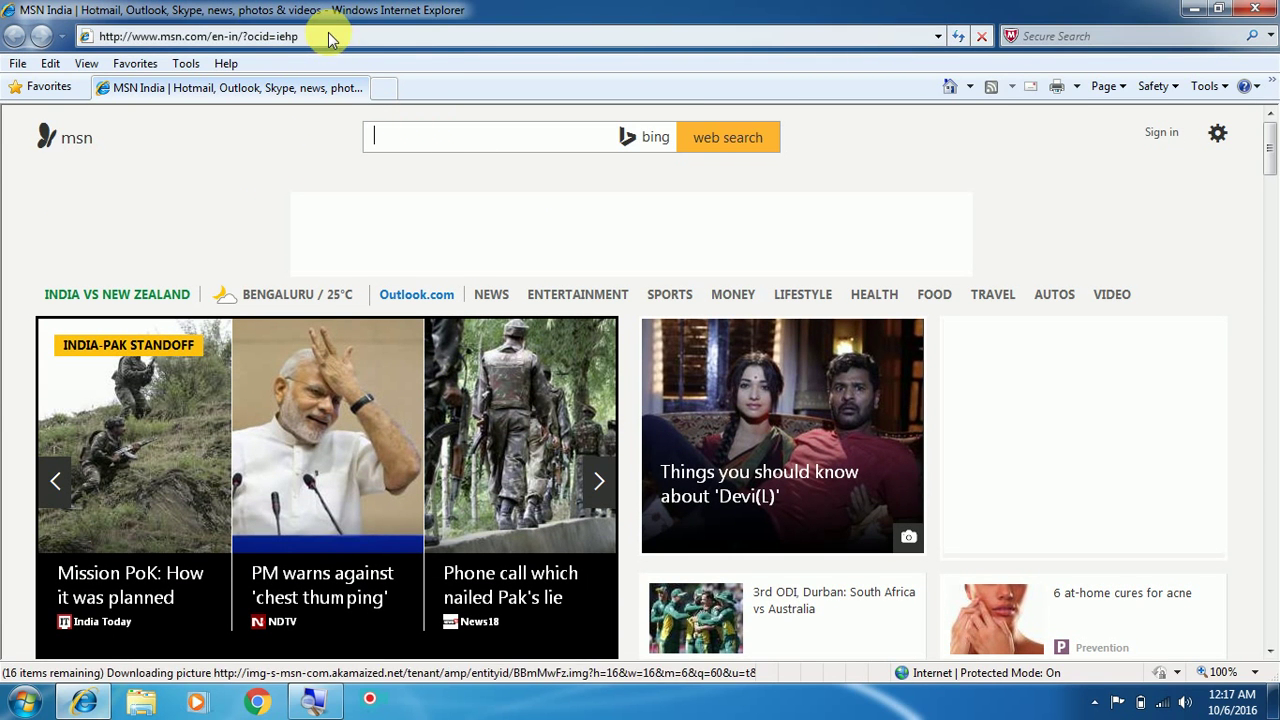
{"action": "left_click", "coordinate": [330, 37]}
{"action": "type", "text": "go"}
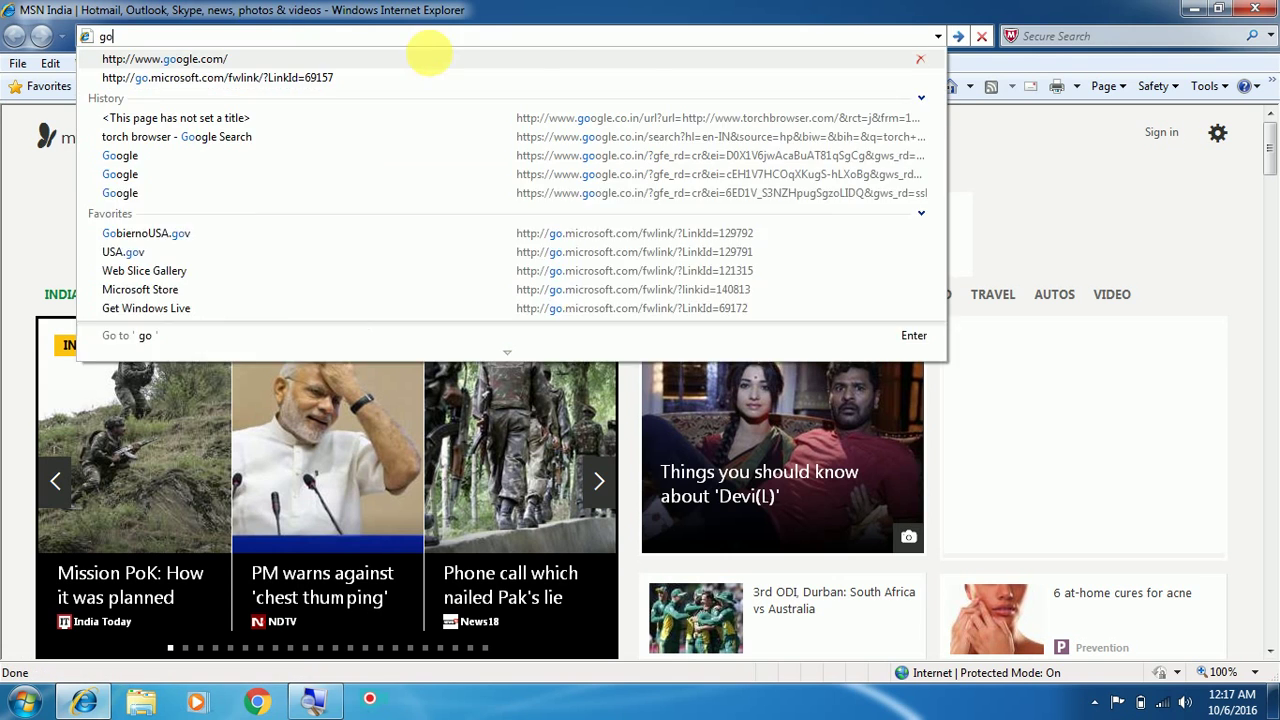
{"action": "type", "text": "ogle"}
{"action": "left_click", "coordinate": [430, 60]}
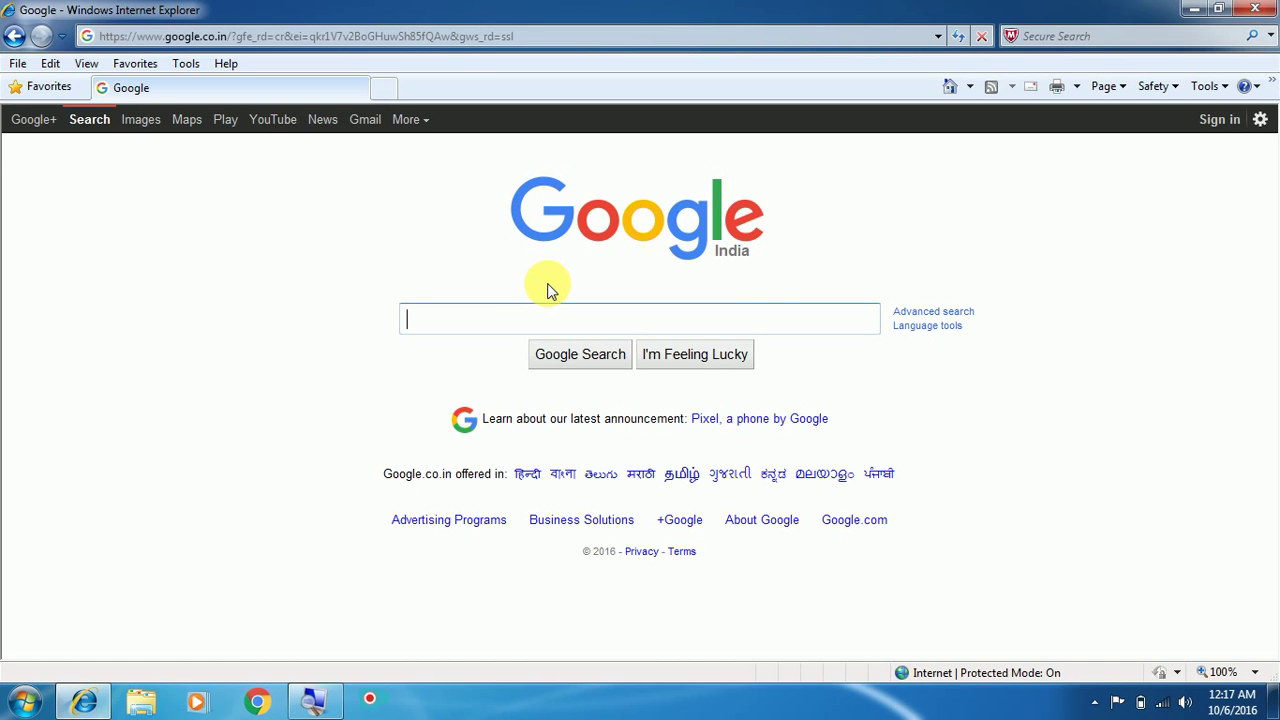
{"action": "type", "text": "torch"}
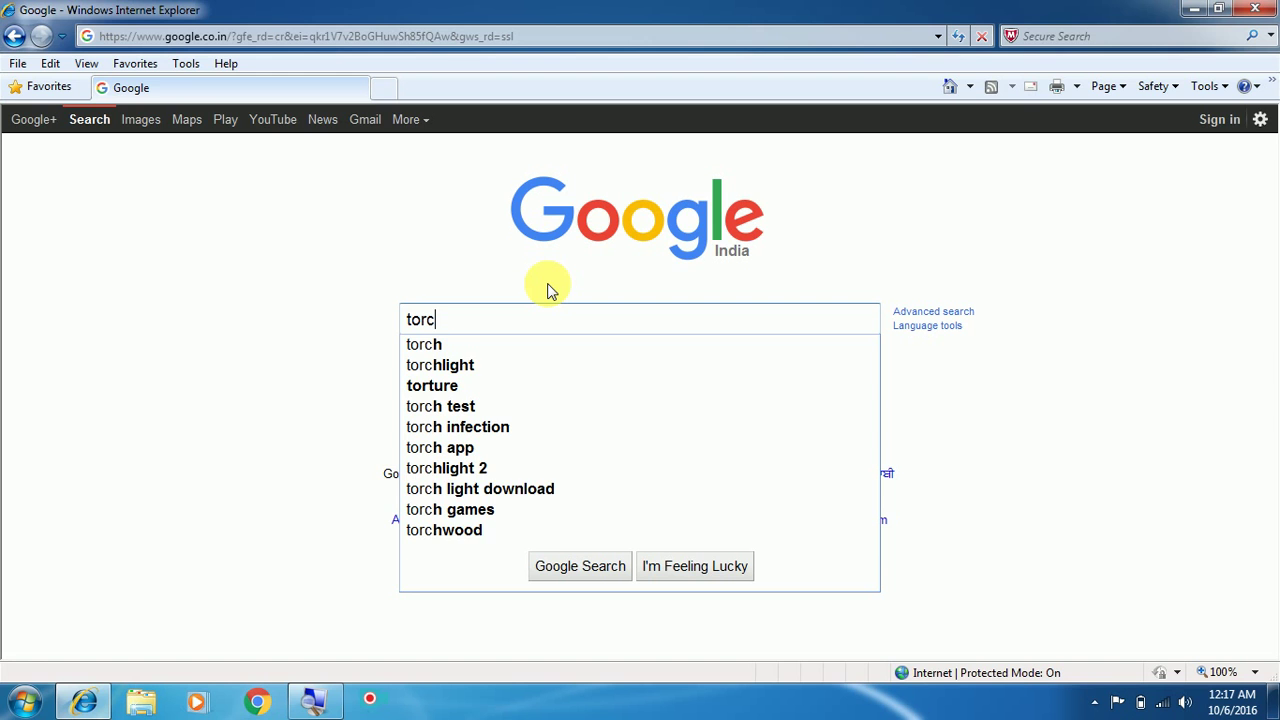
{"action": "type", "text": " bro"}
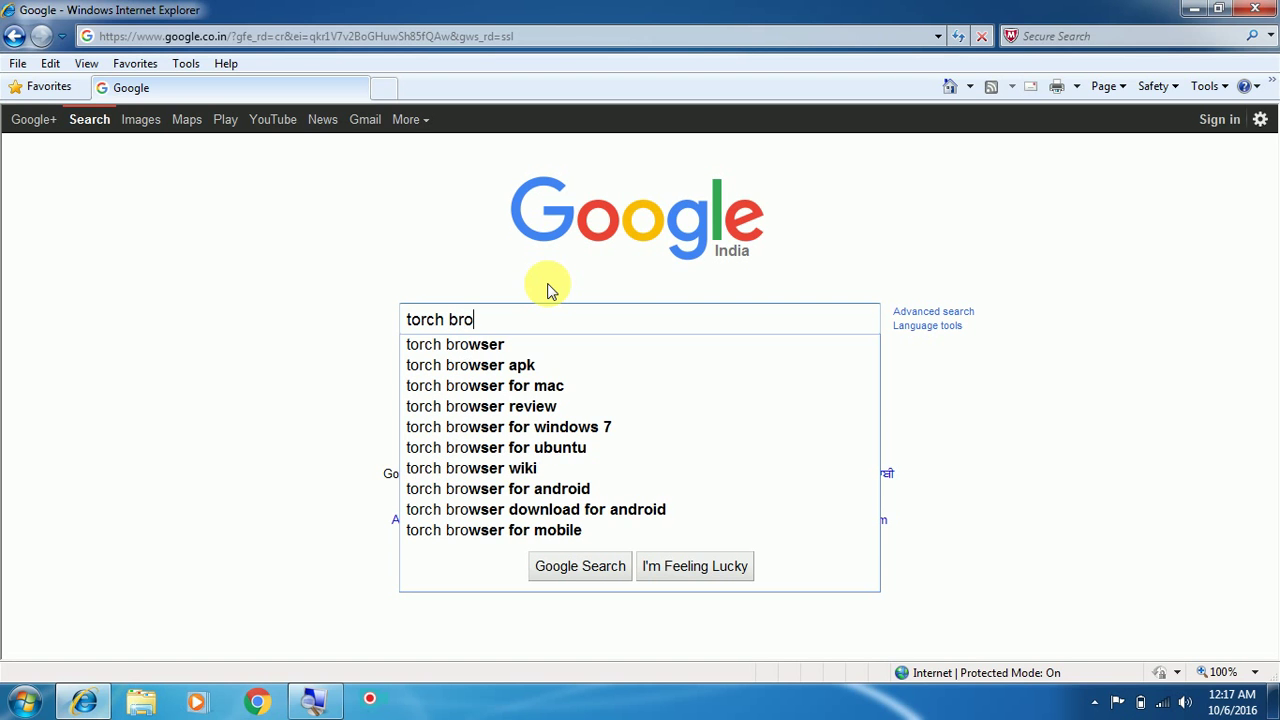
{"action": "type", "text": "wser"}
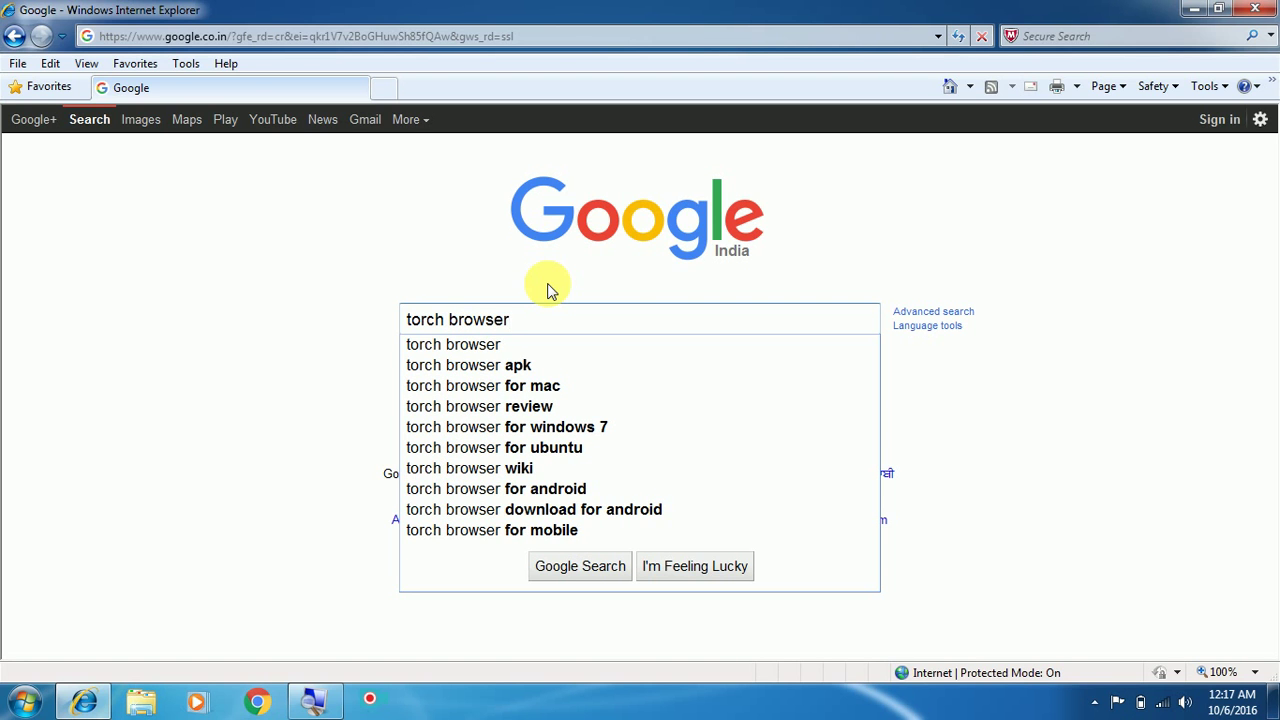
{"action": "key", "text": "Return"}
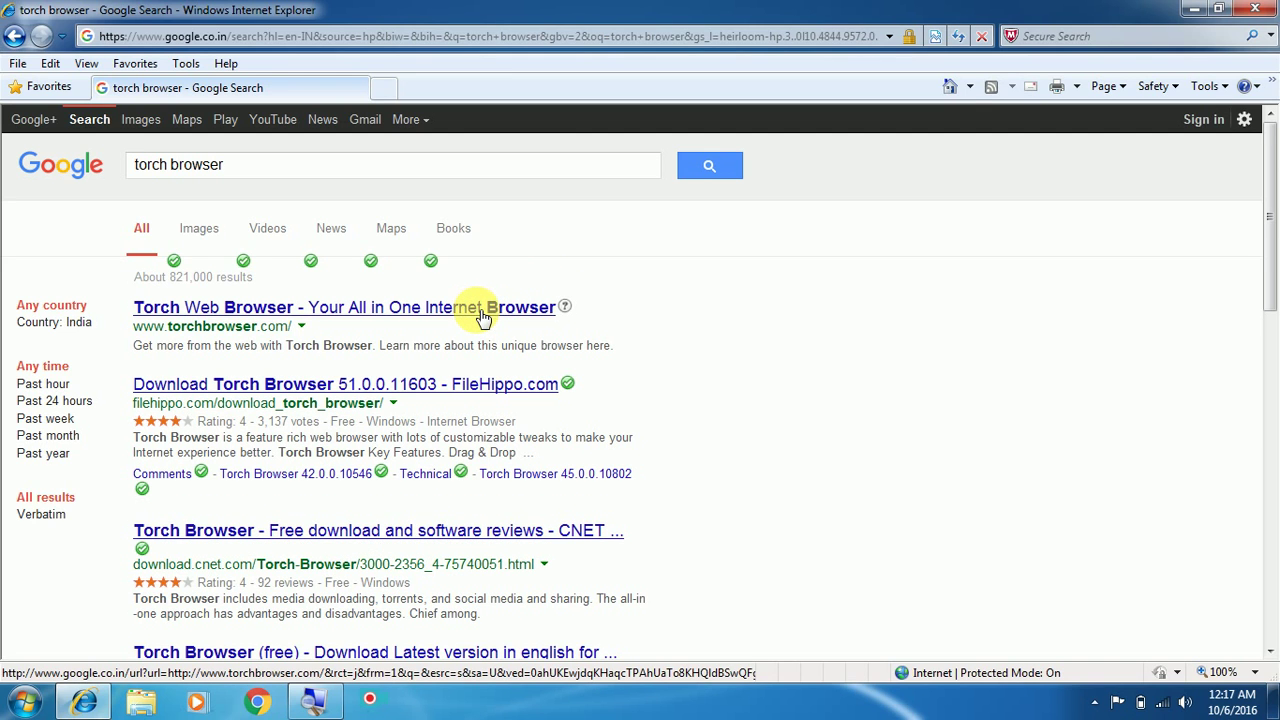
Step: Download TorchSetup-r20-n-bi.exe from the Torch Web Browser site and save it to the Desktop
{"action": "left_click", "coordinate": [483, 316]}
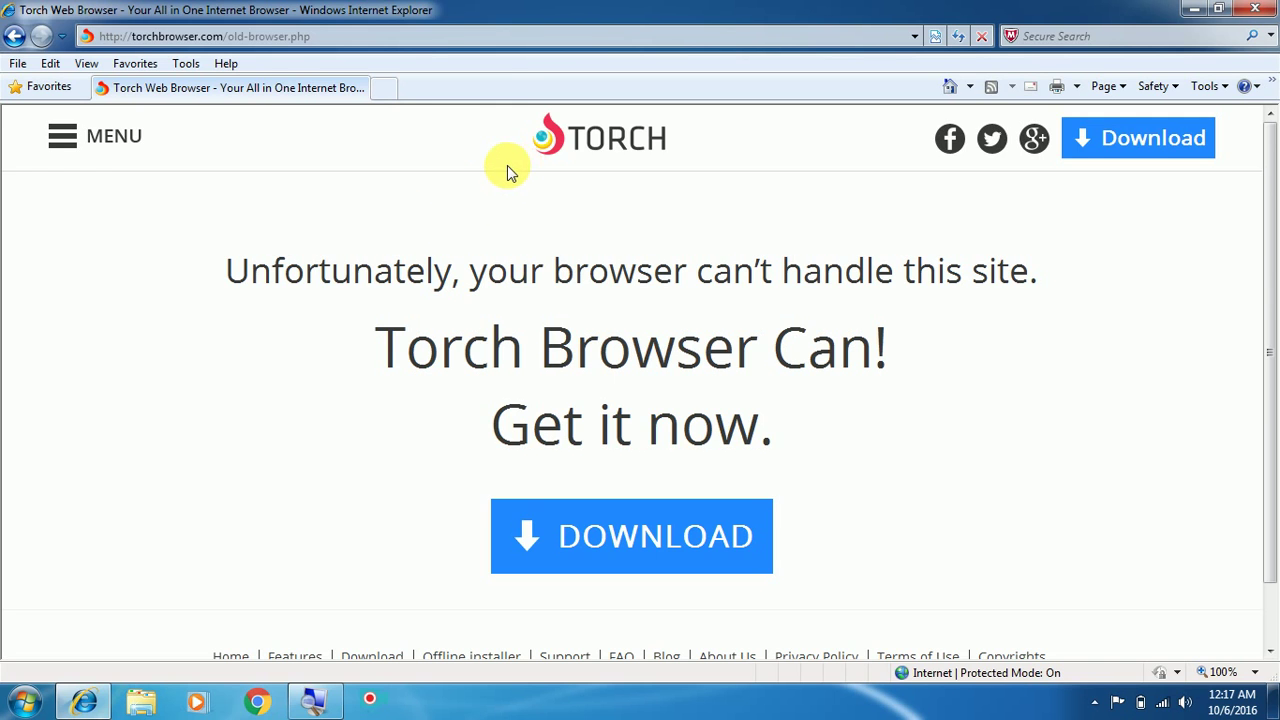
{"action": "left_click", "coordinate": [610, 538]}
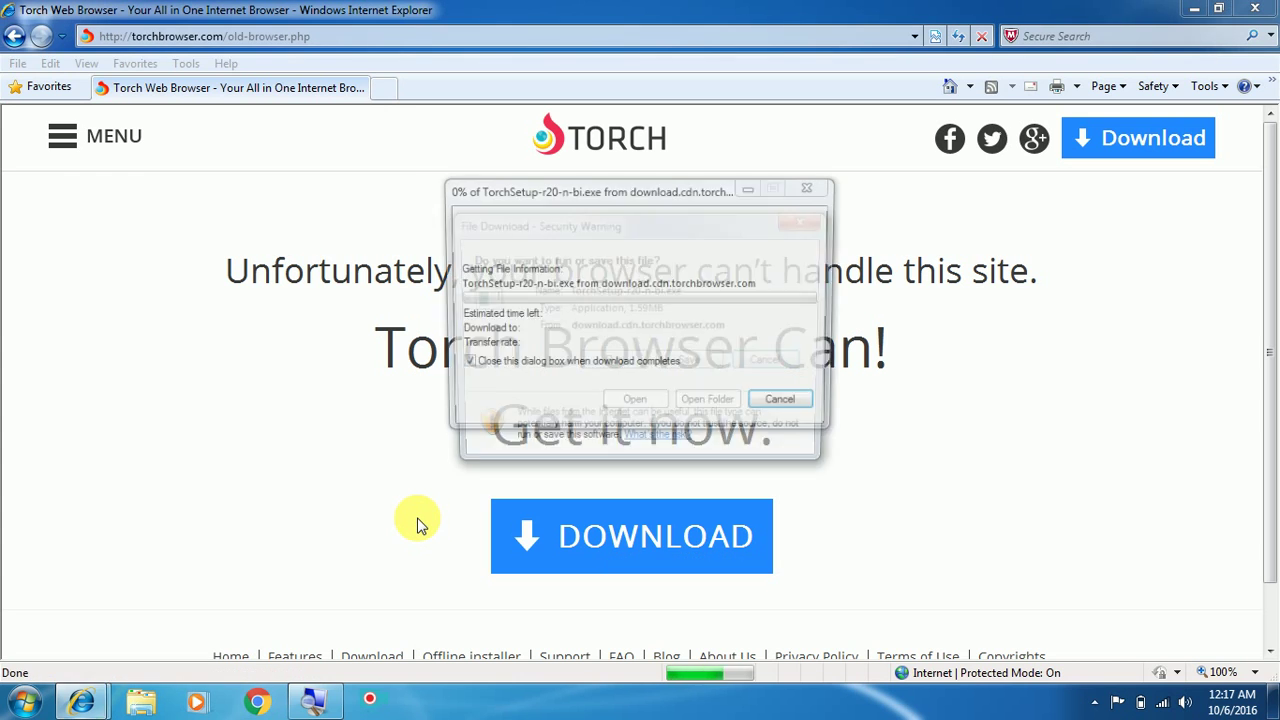
{"action": "left_click", "coordinate": [698, 364]}
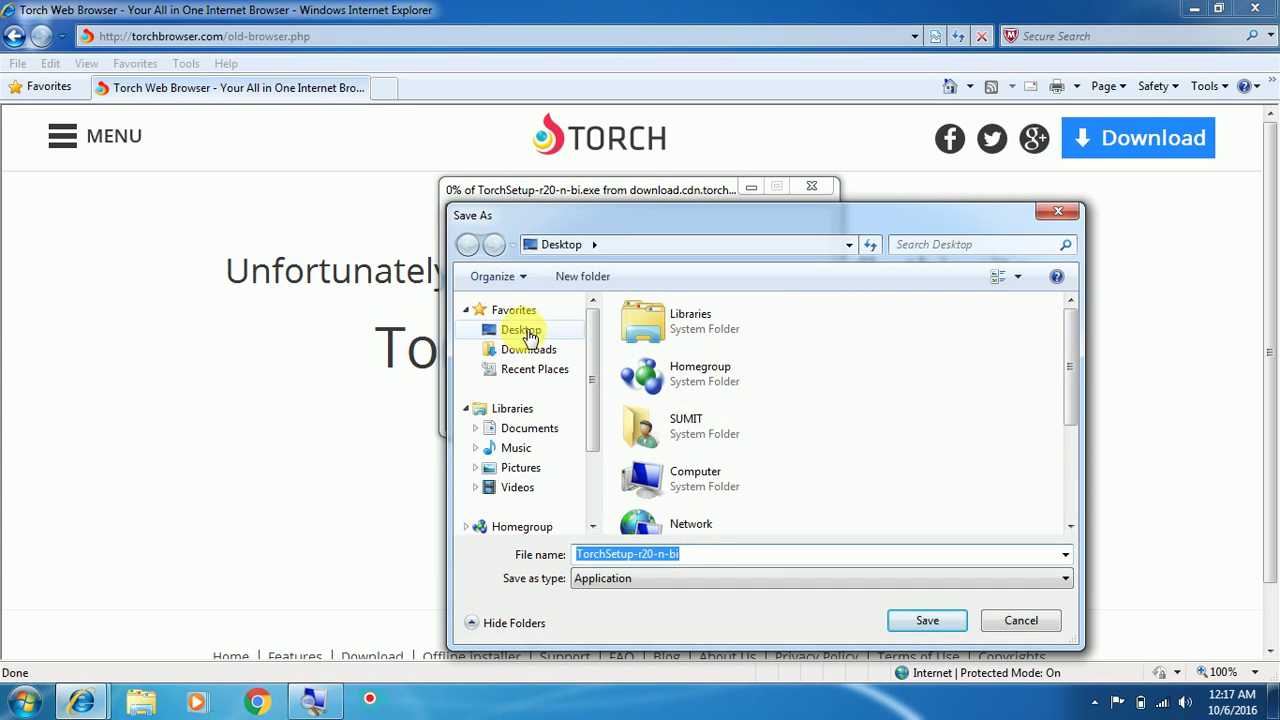
{"action": "left_click", "coordinate": [529, 337]}
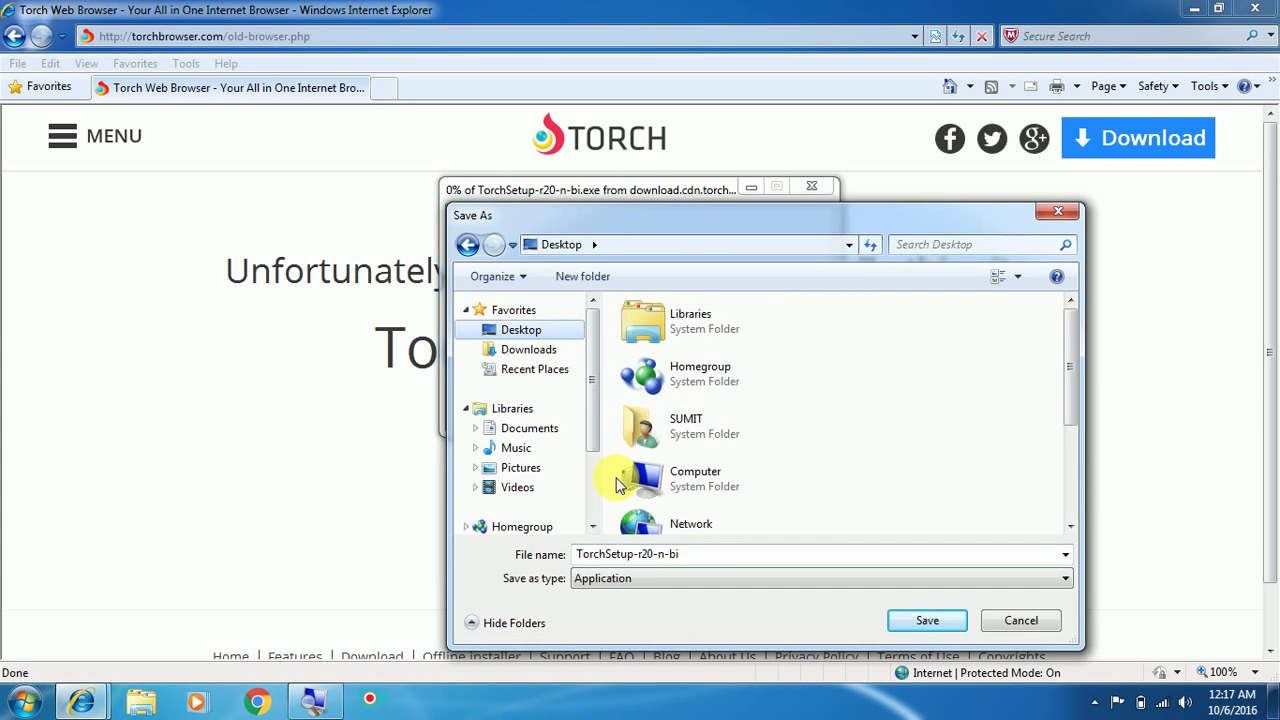
{"action": "left_click", "coordinate": [928, 620]}
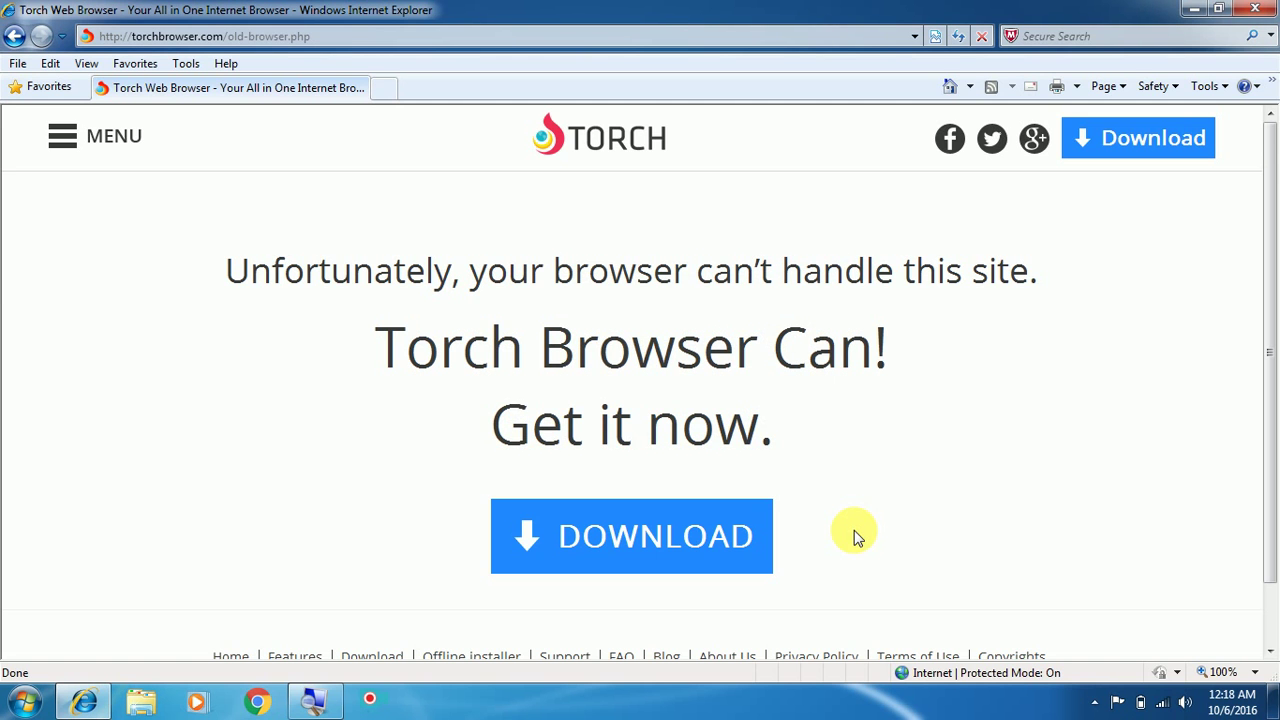
Step: Close Internet Explorer and run TorchSetup from the desktop, accepting the security warning
{"action": "left_click", "coordinate": [1255, 9]}
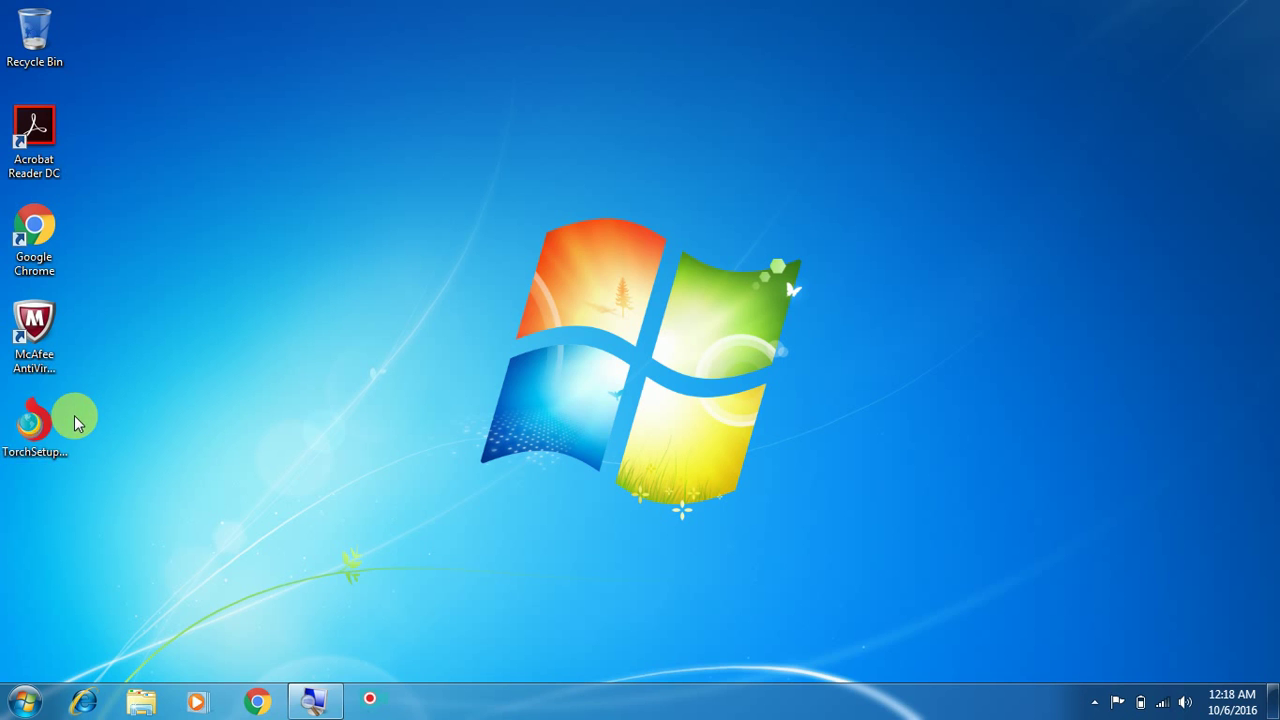
{"action": "left_click", "coordinate": [36, 428]}
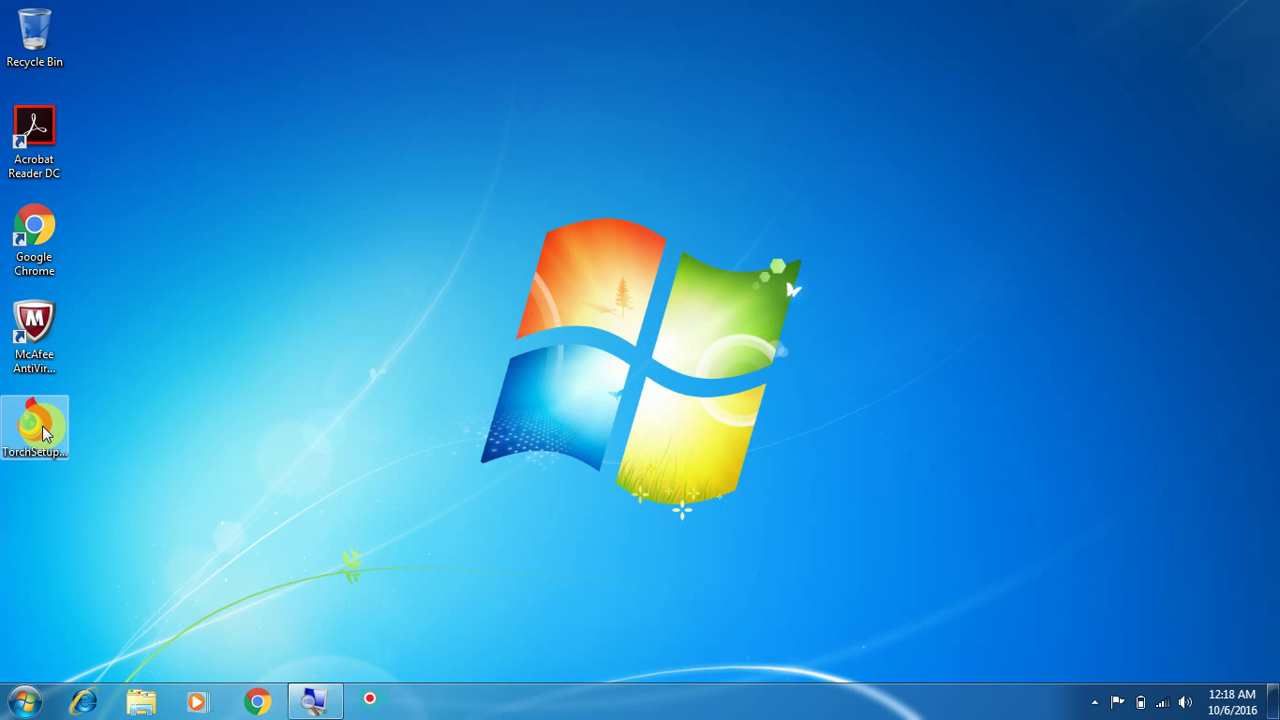
{"action": "double_click", "coordinate": [42, 430]}
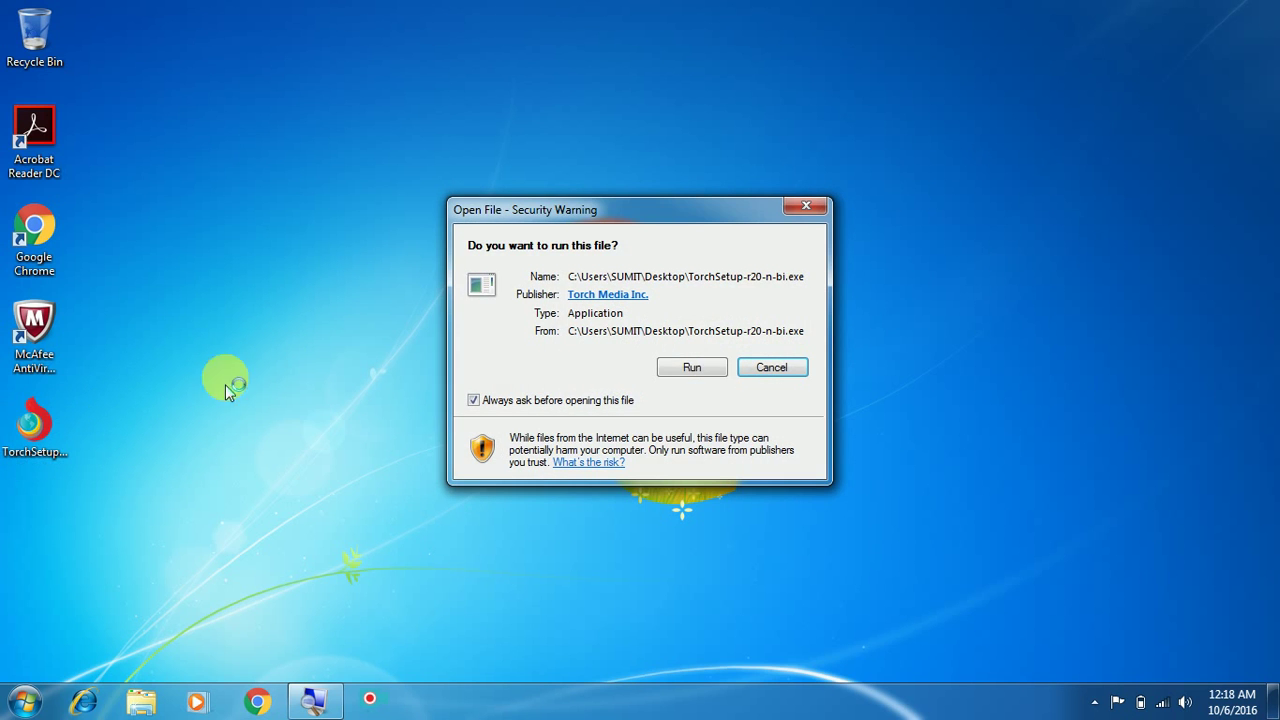
{"action": "left_click", "coordinate": [679, 383]}
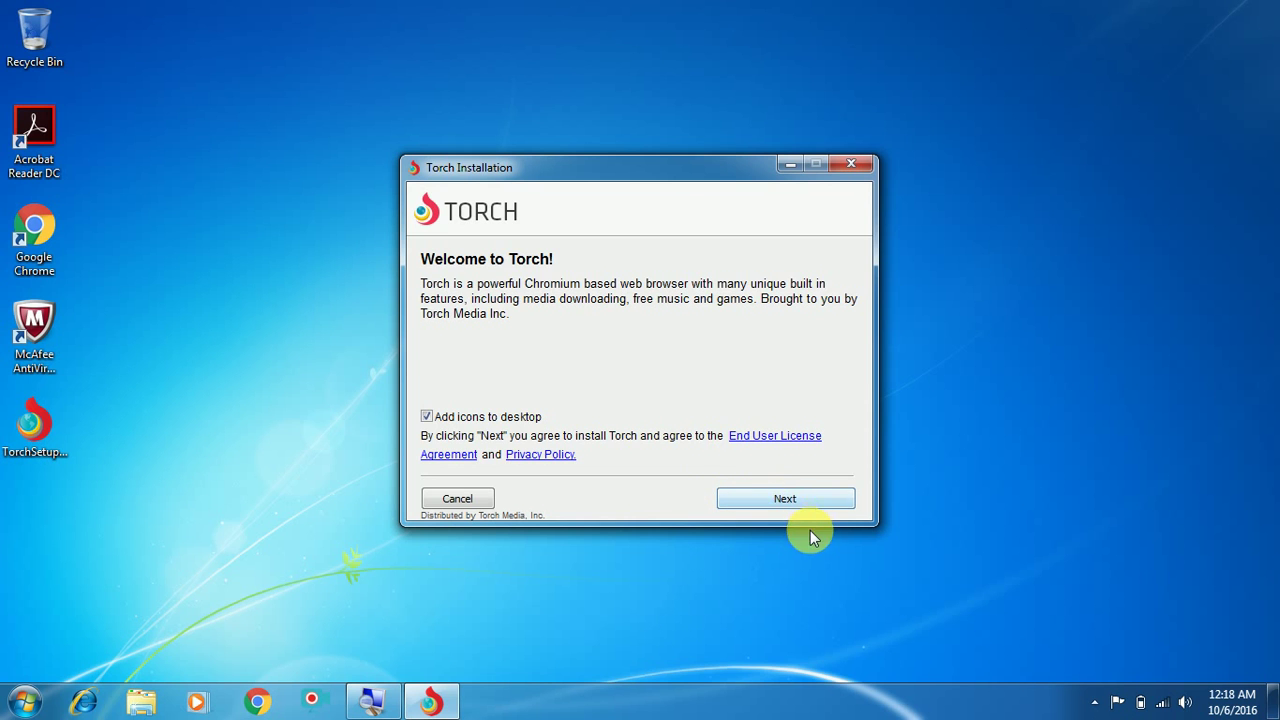
Step: Accept the terms, install Torch, and finish the installer
{"action": "left_click", "coordinate": [778, 498]}
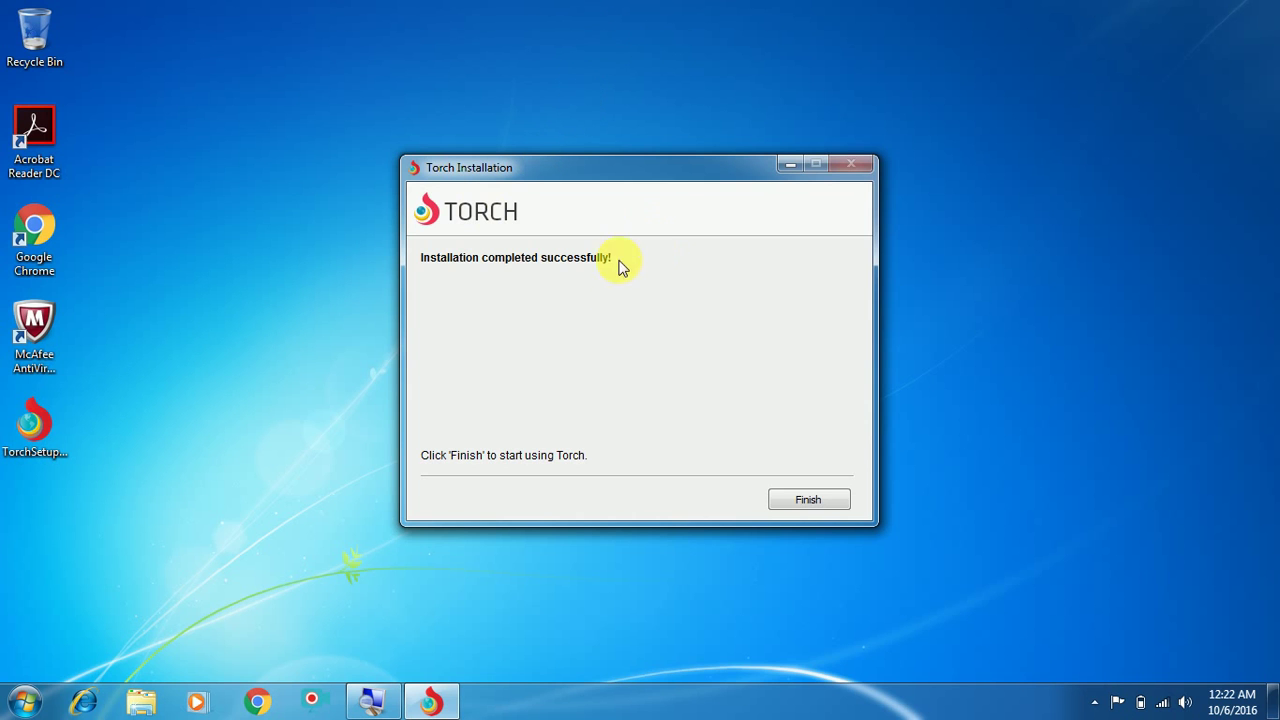
{"action": "left_click", "coordinate": [806, 500]}
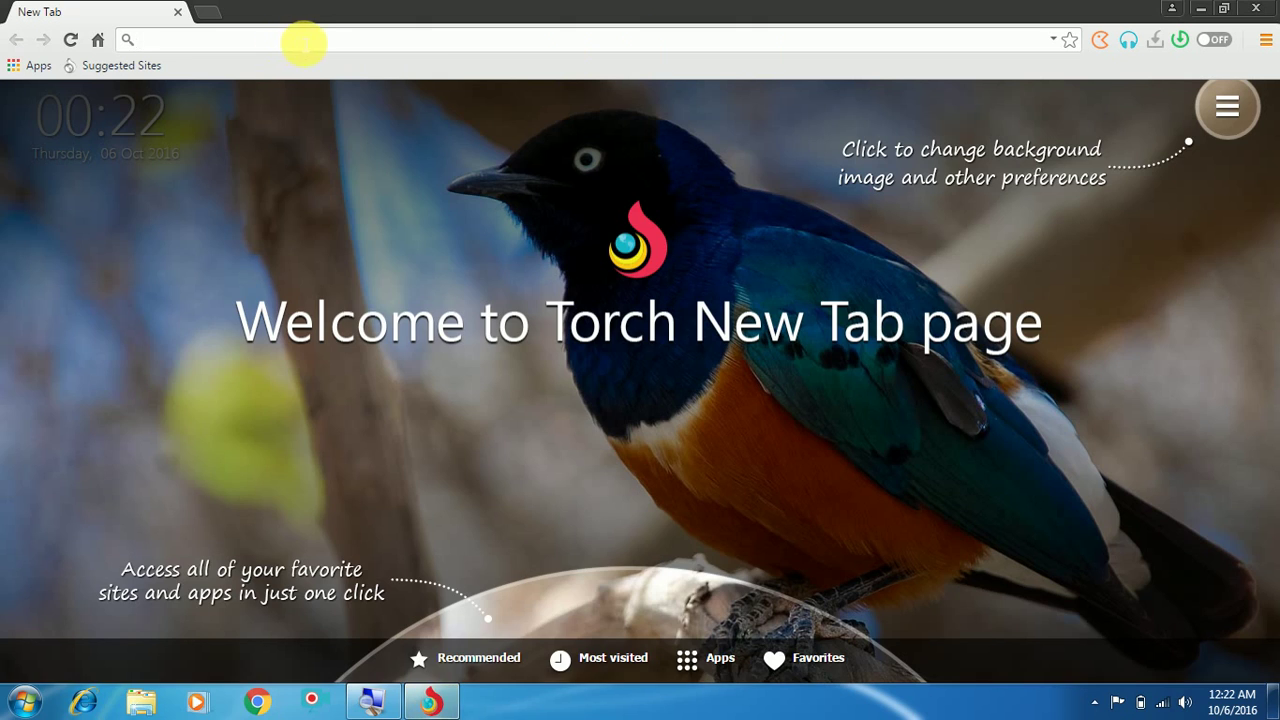
Step: Show the New Tab page's background and wallpaper preferences
{"action": "left_click", "coordinate": [1227, 107]}
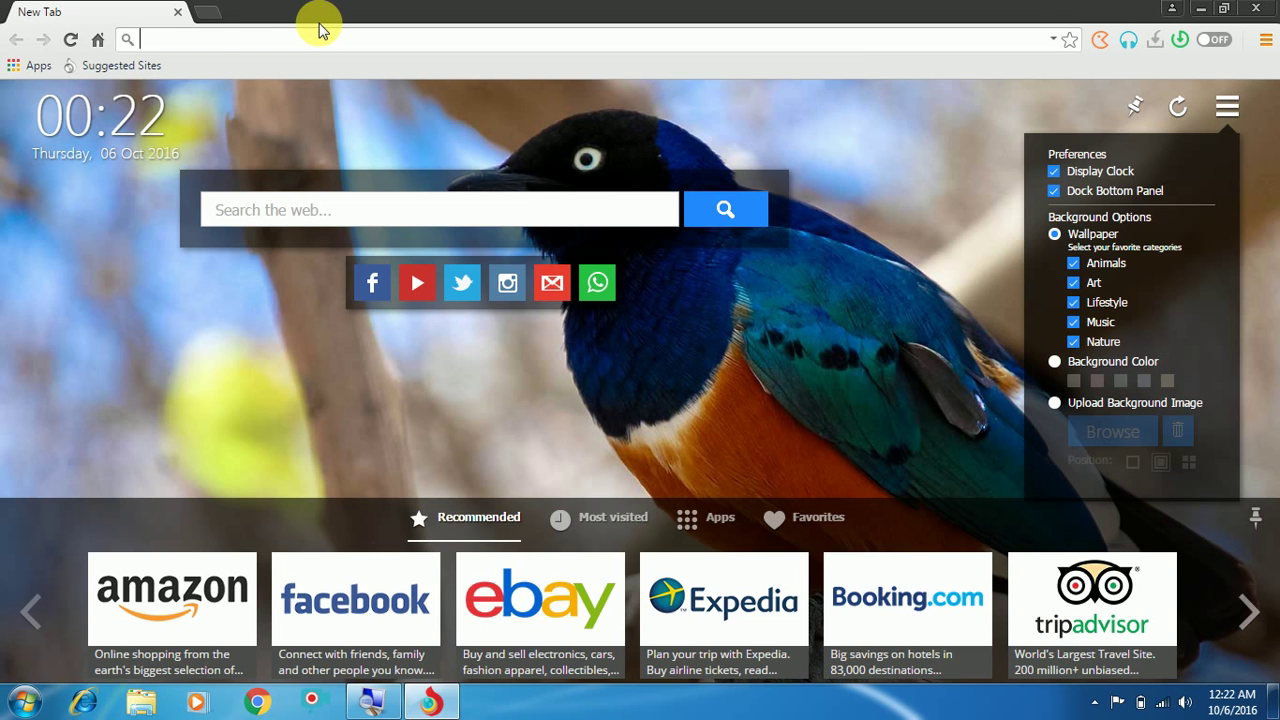
Step: Go to the YouTube website from Torch's search box
{"action": "type", "text": "you"}
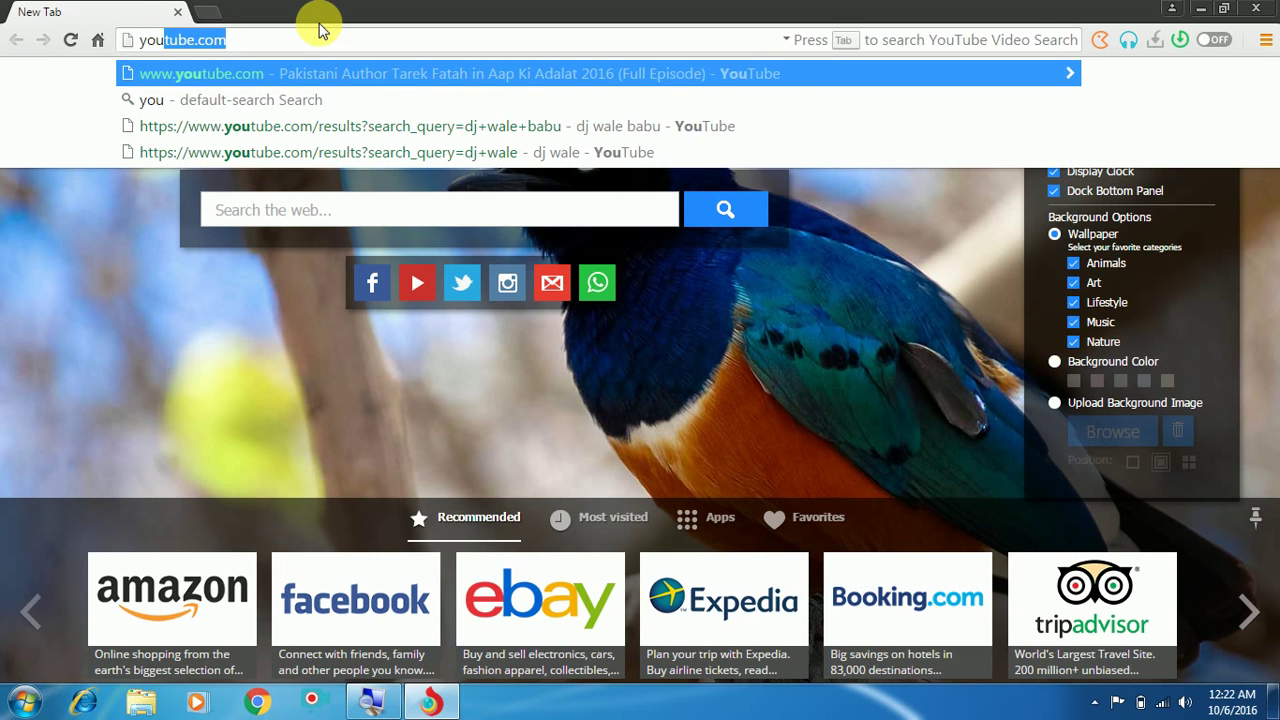
{"action": "type", "text": "tube"}
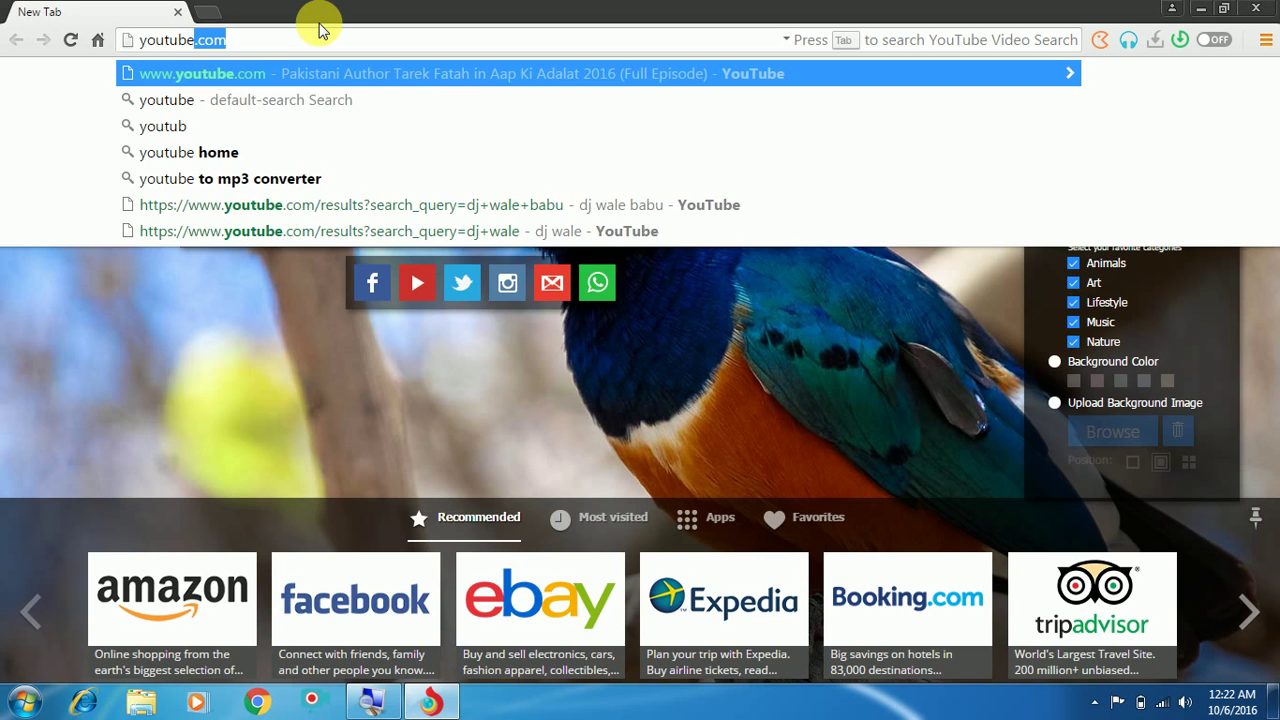
{"action": "key", "text": "Return"}
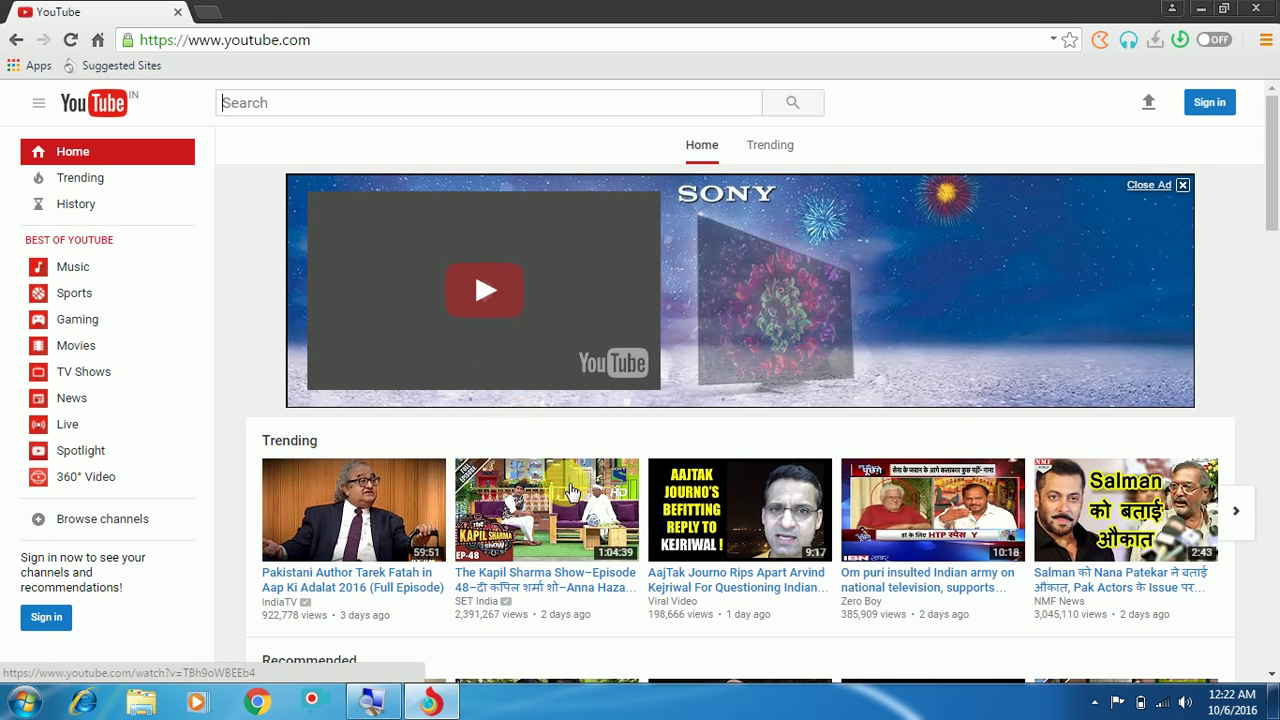
{"action": "scroll", "coordinate": [1030, 485], "scroll_direction": "down", "scroll_amount": 2}
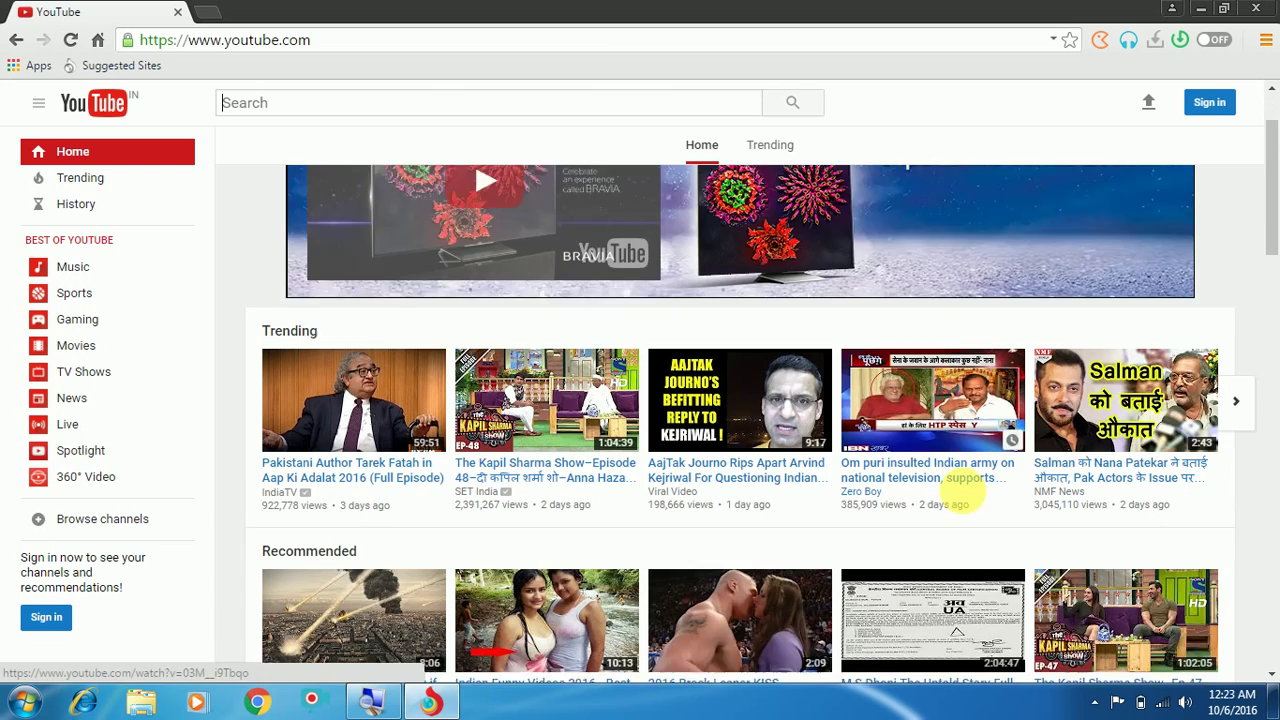
{"action": "scroll", "coordinate": [836, 478], "scroll_direction": "up", "scroll_amount": 2}
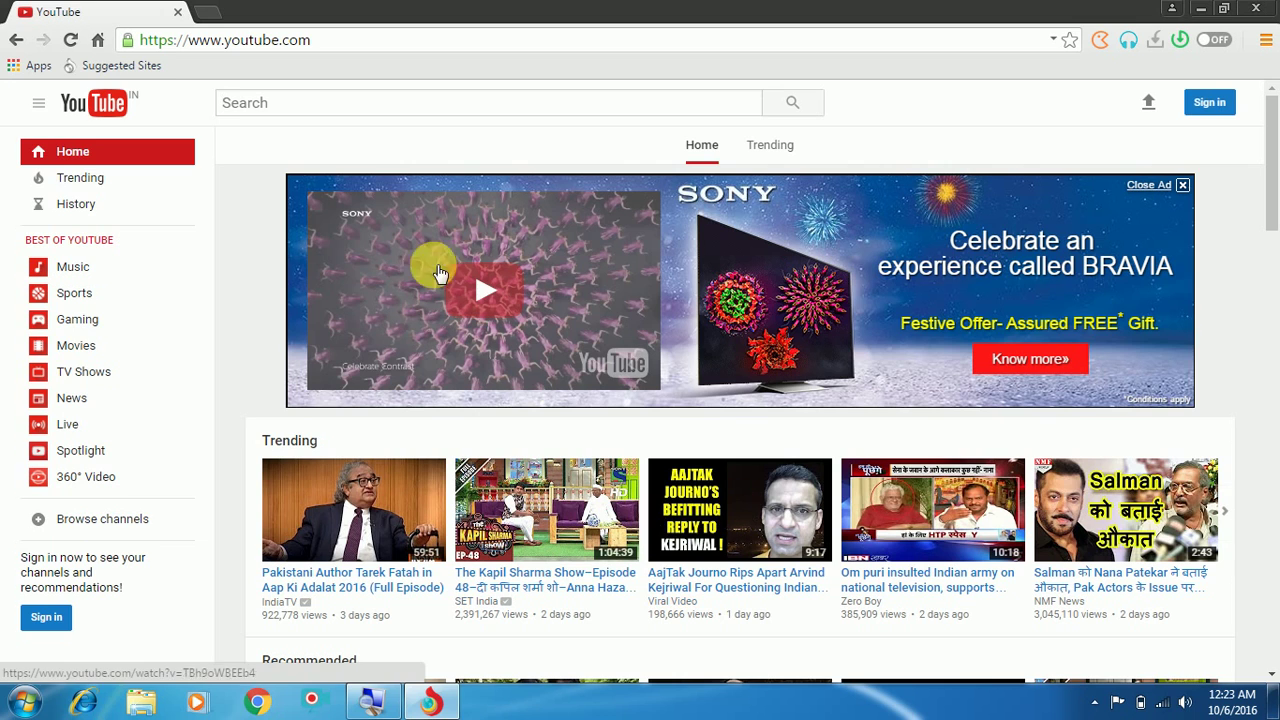
Step: Search YouTube for 'dj wale babu' and scroll down through the results
{"action": "left_click", "coordinate": [303, 112]}
{"action": "type", "text": "d"}
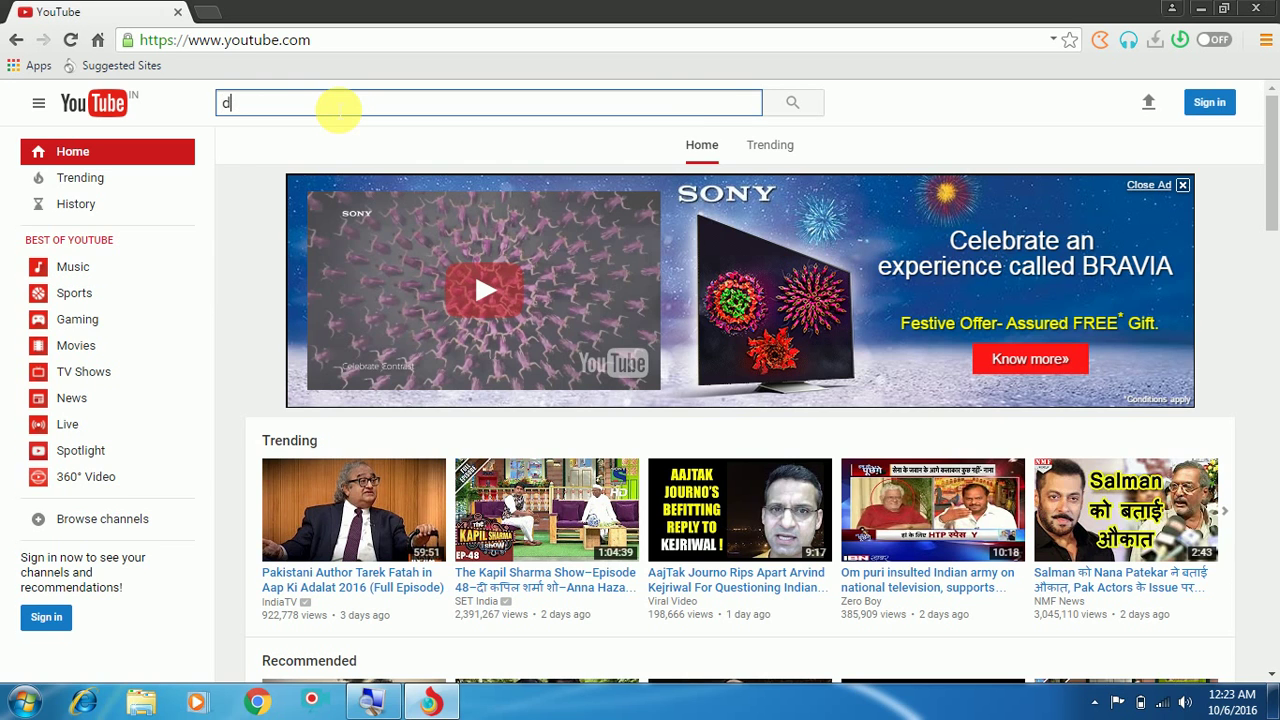
{"action": "type", "text": "j wa"}
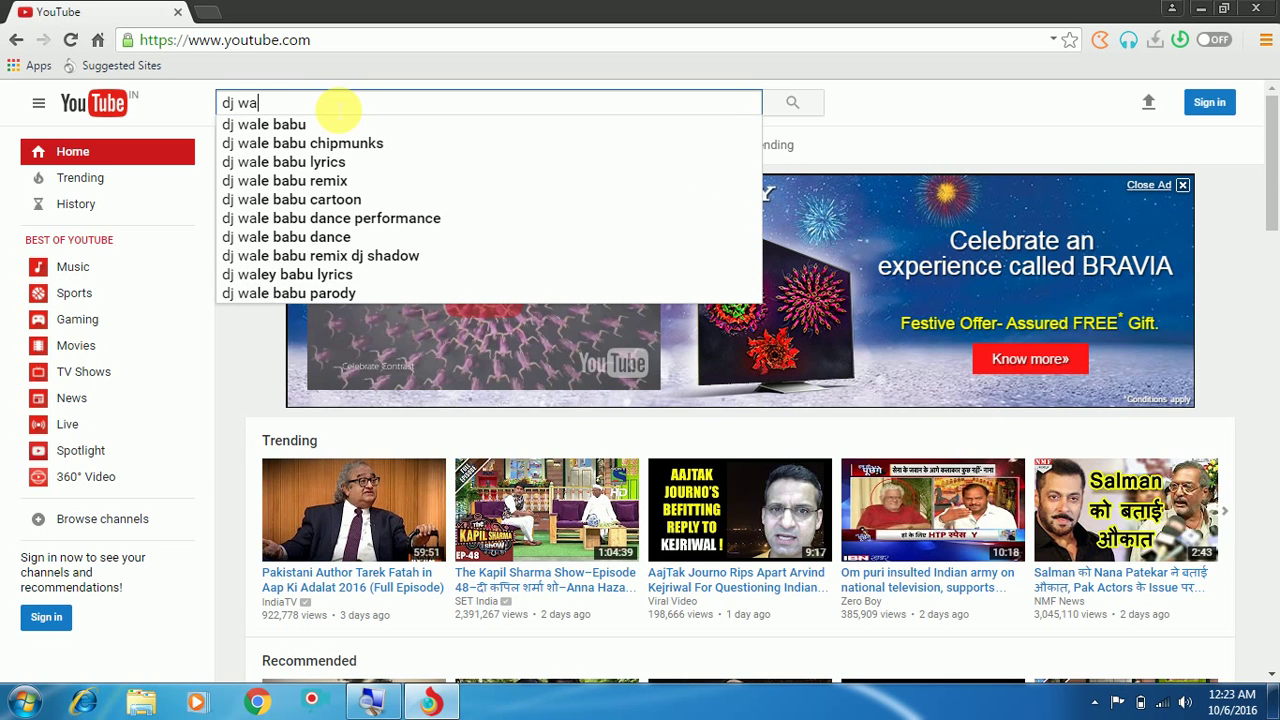
{"action": "type", "text": "le babu"}
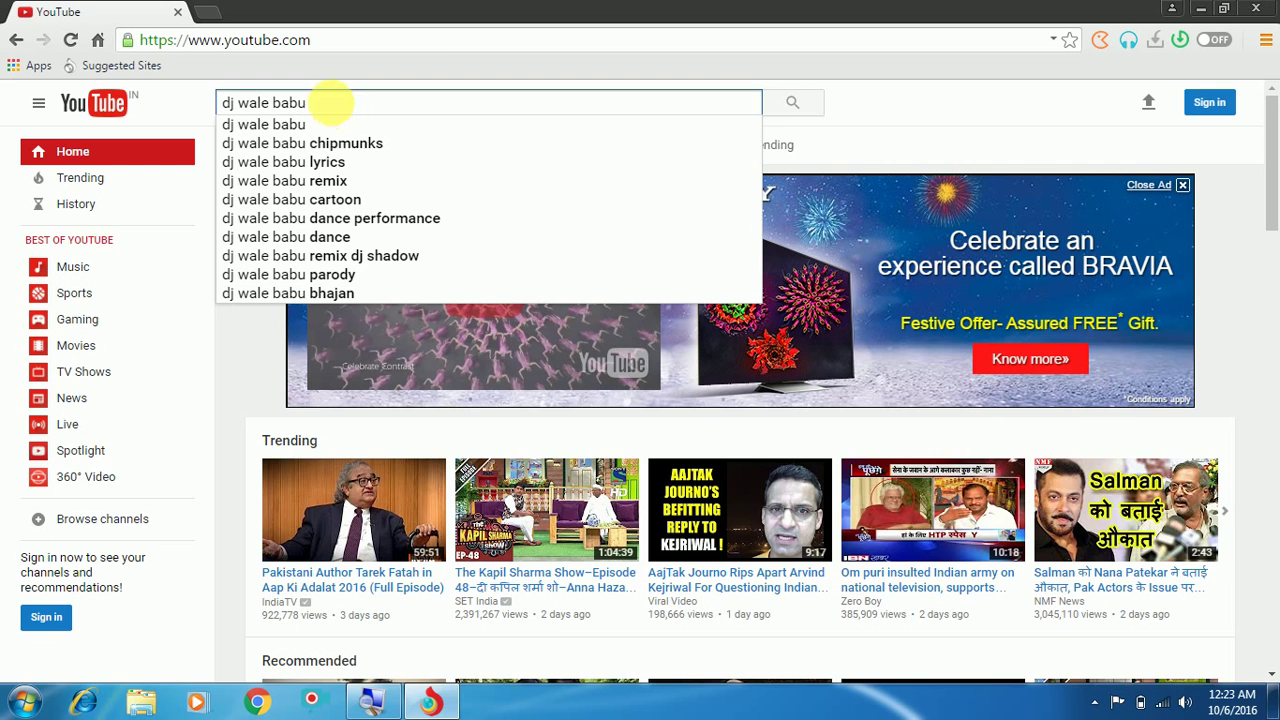
{"action": "key", "text": "Return"}
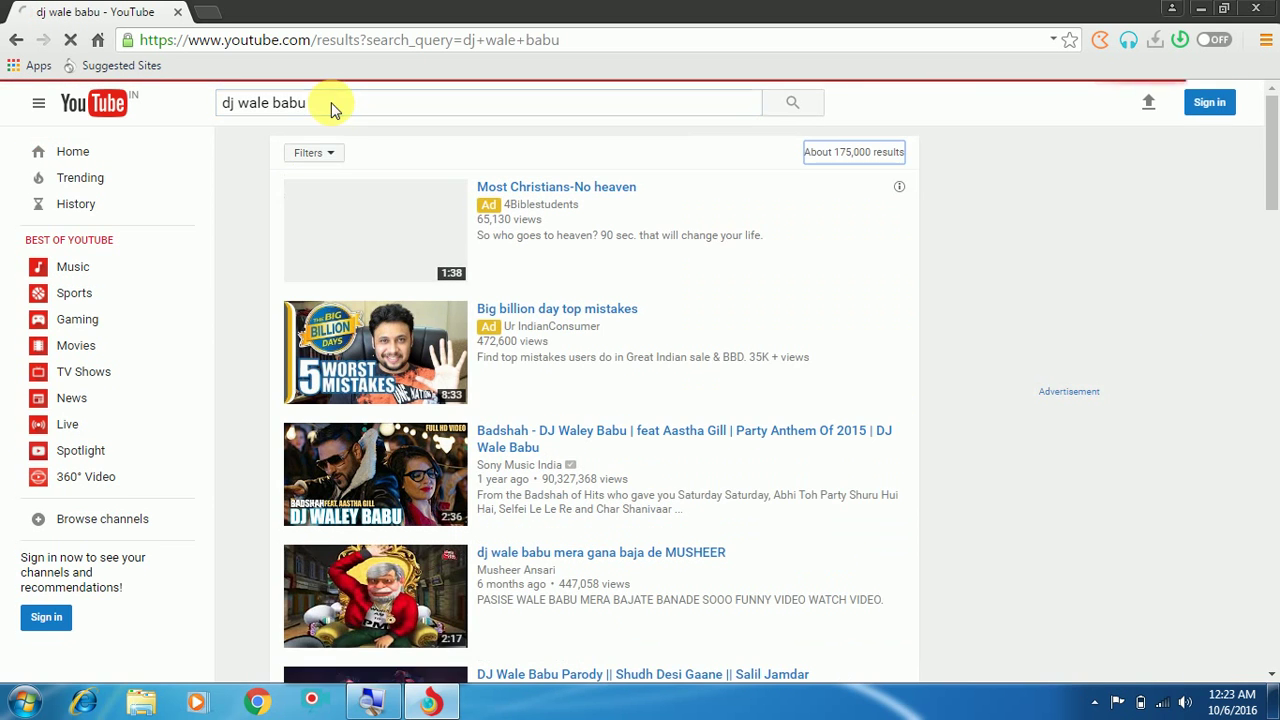
{"action": "scroll", "coordinate": [378, 295], "scroll_direction": "down", "scroll_amount": 2}
{"action": "scroll", "coordinate": [378, 300], "scroll_direction": "down", "scroll_amount": 1}
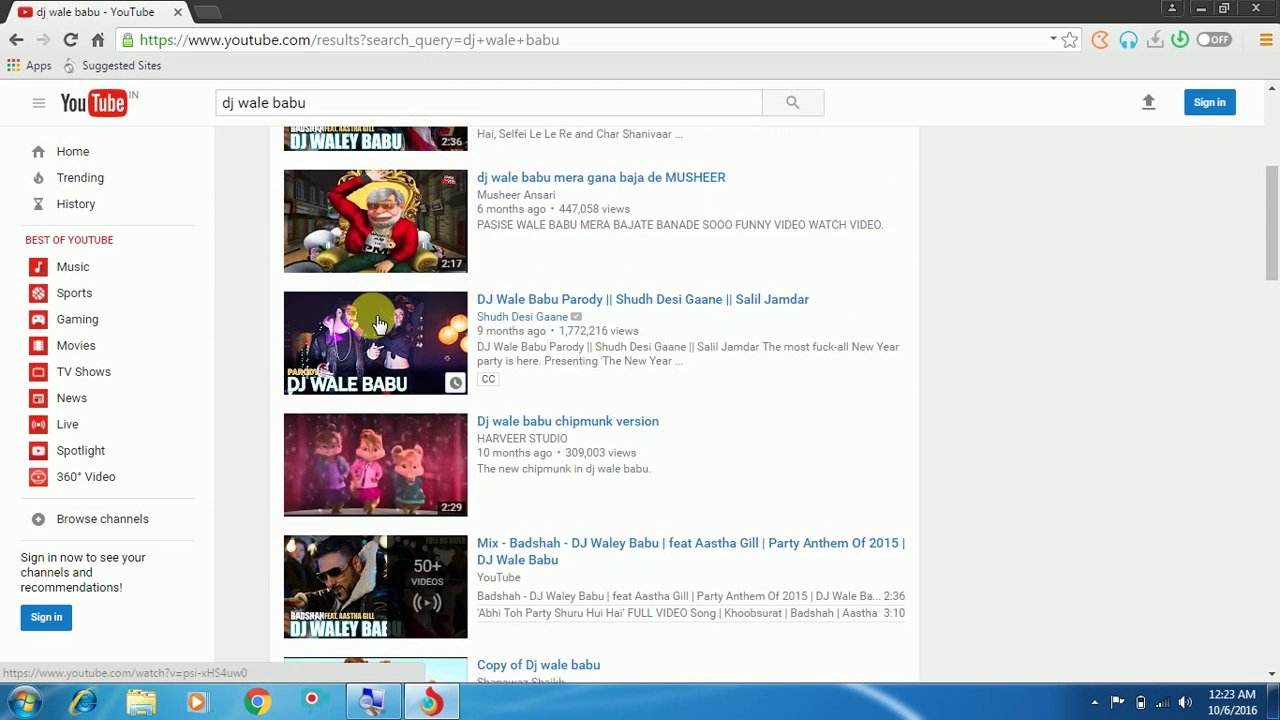
{"action": "scroll", "coordinate": [378, 310], "scroll_direction": "down", "scroll_amount": 1}
{"action": "scroll", "coordinate": [378, 325], "scroll_direction": "down", "scroll_amount": 2}
{"action": "scroll", "coordinate": [378, 328], "scroll_direction": "down", "scroll_amount": 1}
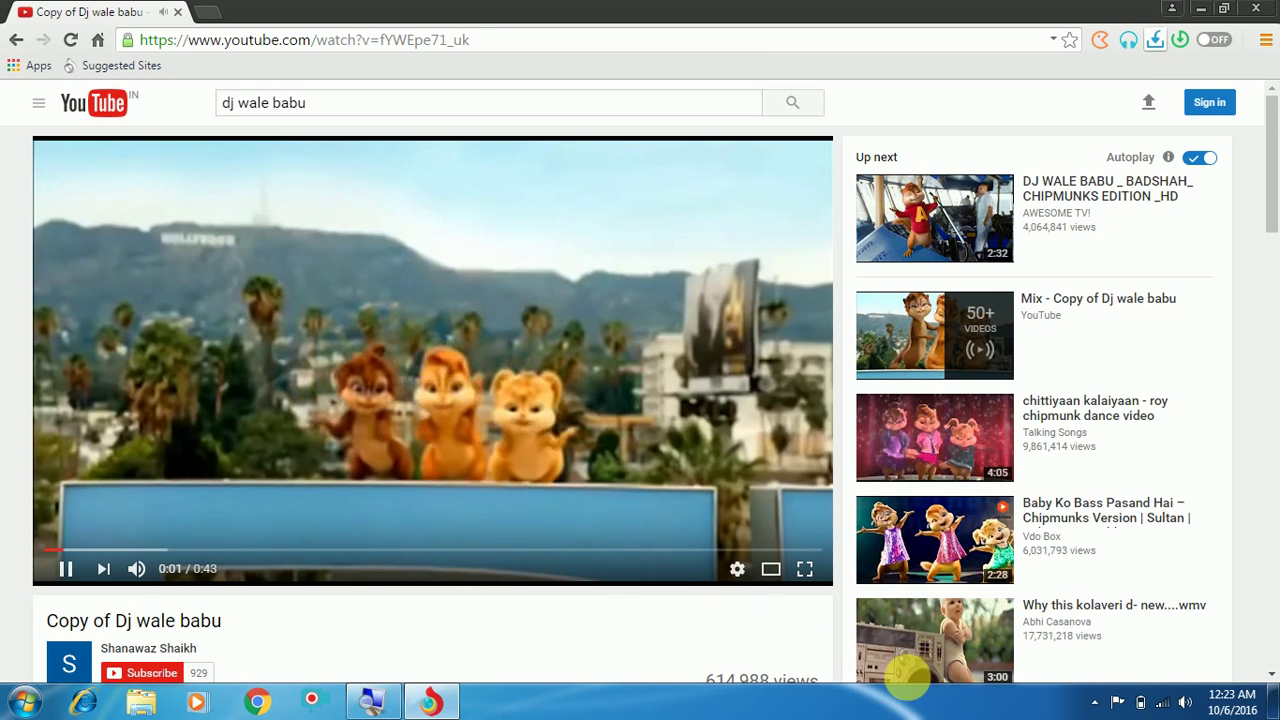
Step: Lower the system volume, download the video as MP4 and AAC, then pause it and minimize Torch
{"action": "left_click", "coordinate": [1183, 704]}
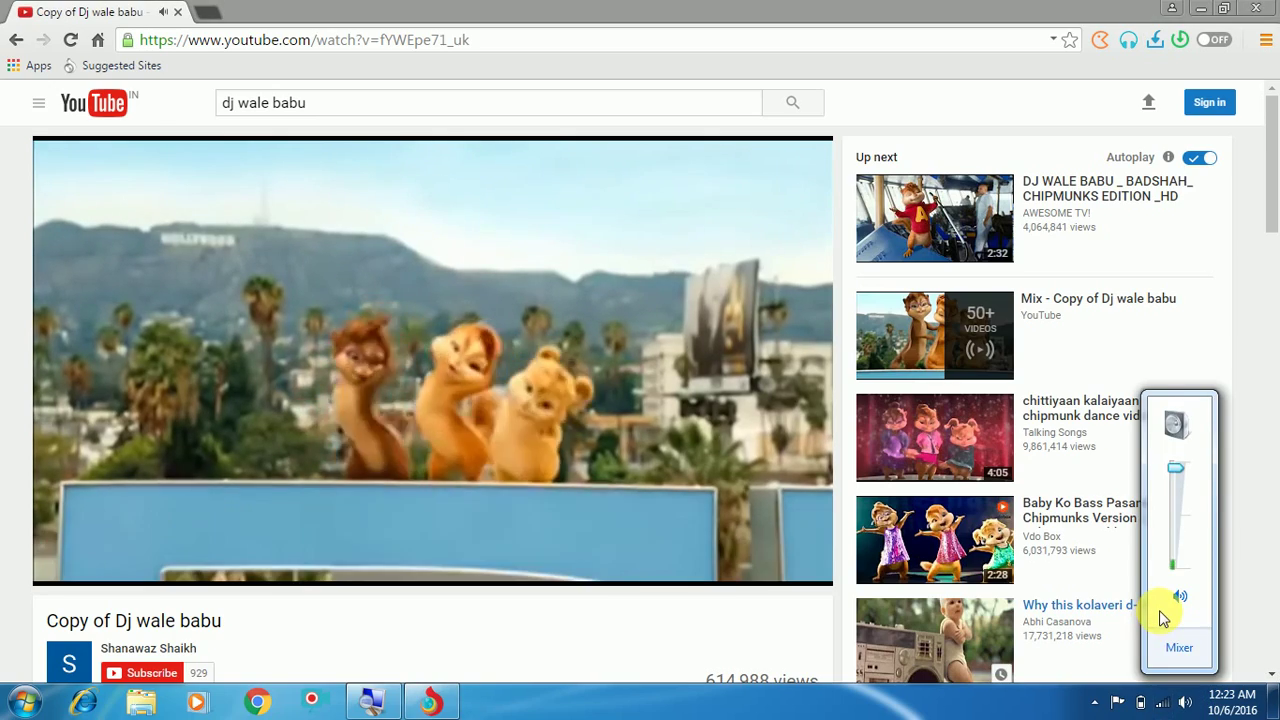
{"action": "scroll", "coordinate": [1163, 618], "scroll_direction": "down", "scroll_amount": 8}
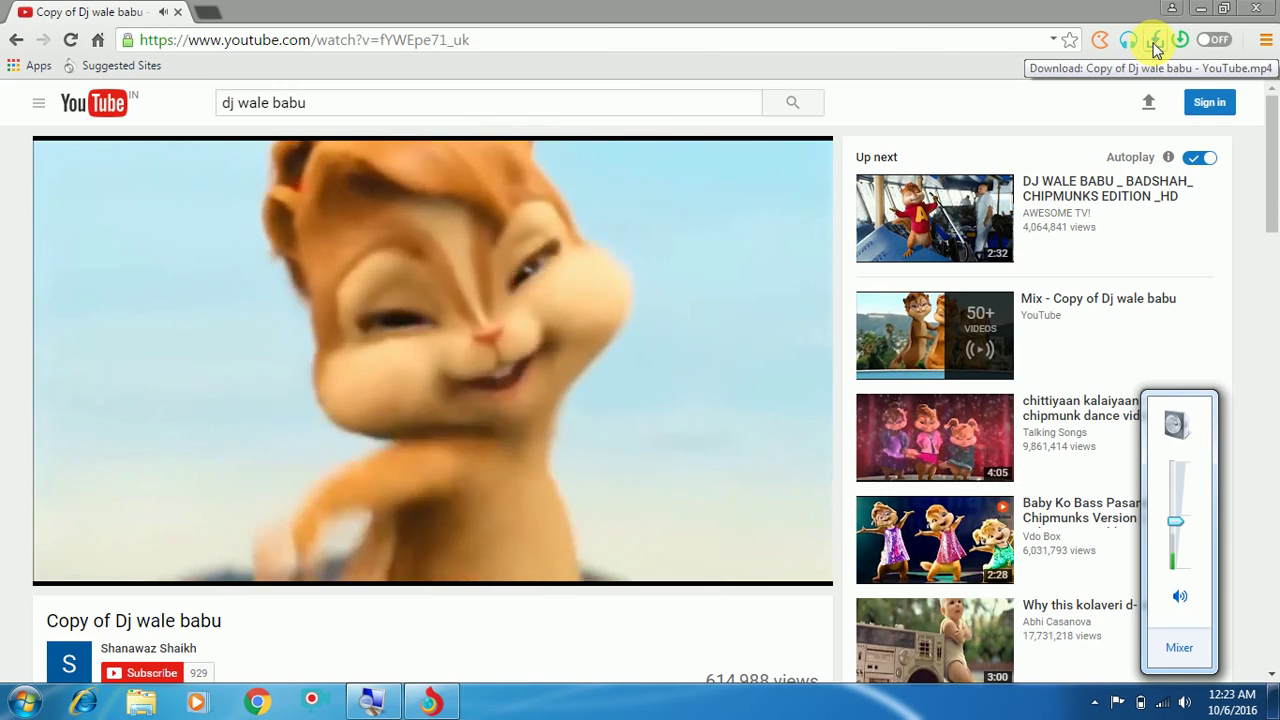
{"action": "left_click", "coordinate": [1155, 46]}
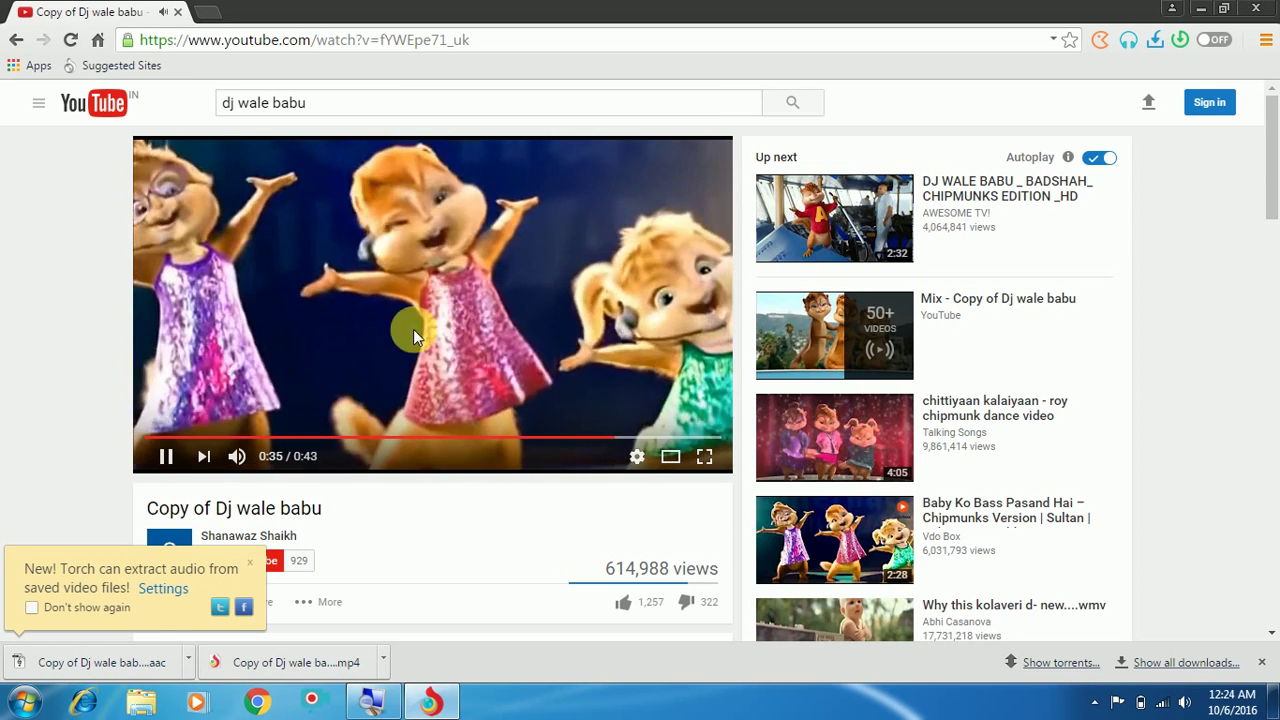
{"action": "left_click", "coordinate": [410, 322]}
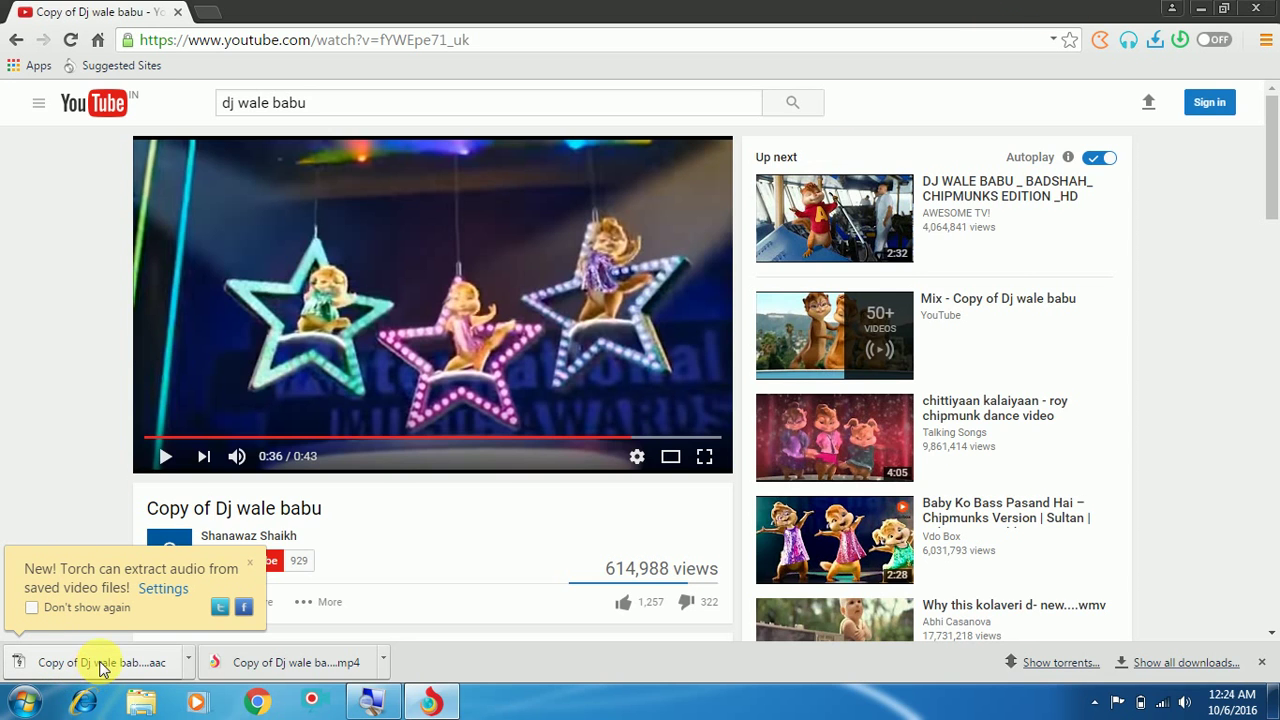
{"action": "left_click", "coordinate": [1203, 12]}
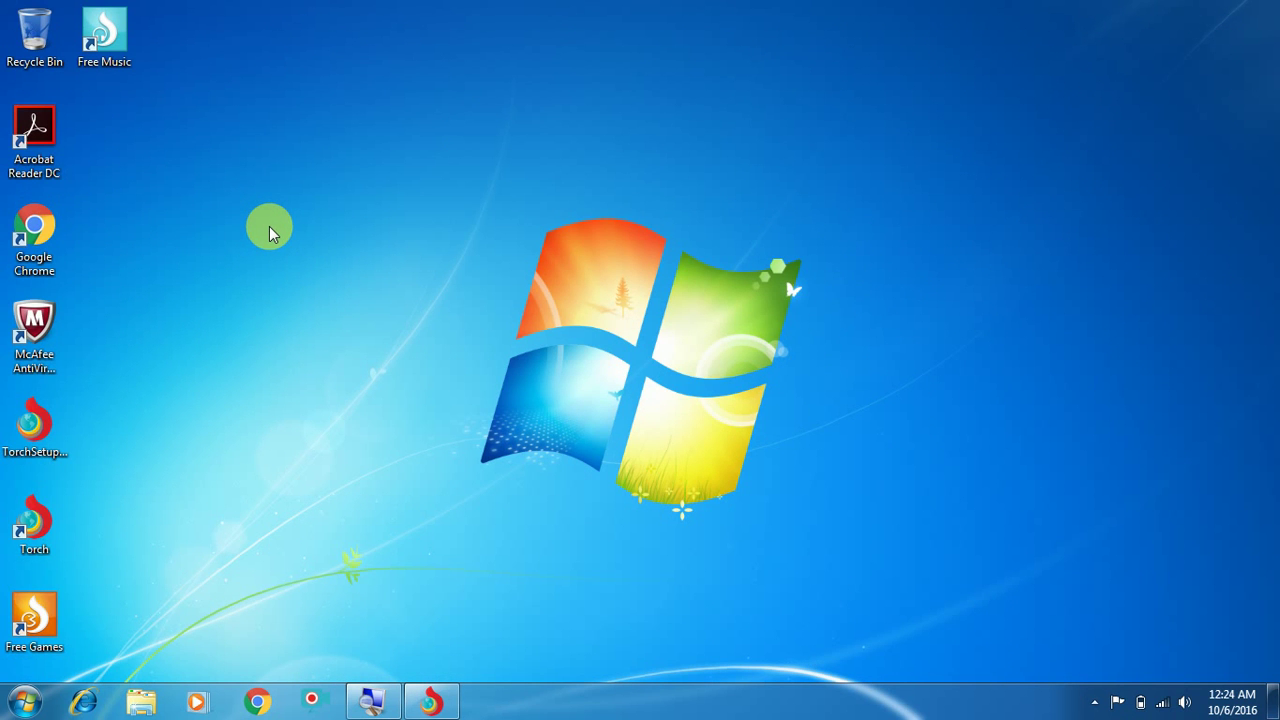
Step: In the Downloads folder, play the 'Copy of Dj wale babu' AAC file in Media Player Classic, then close it
{"action": "key", "text": "super+e"}
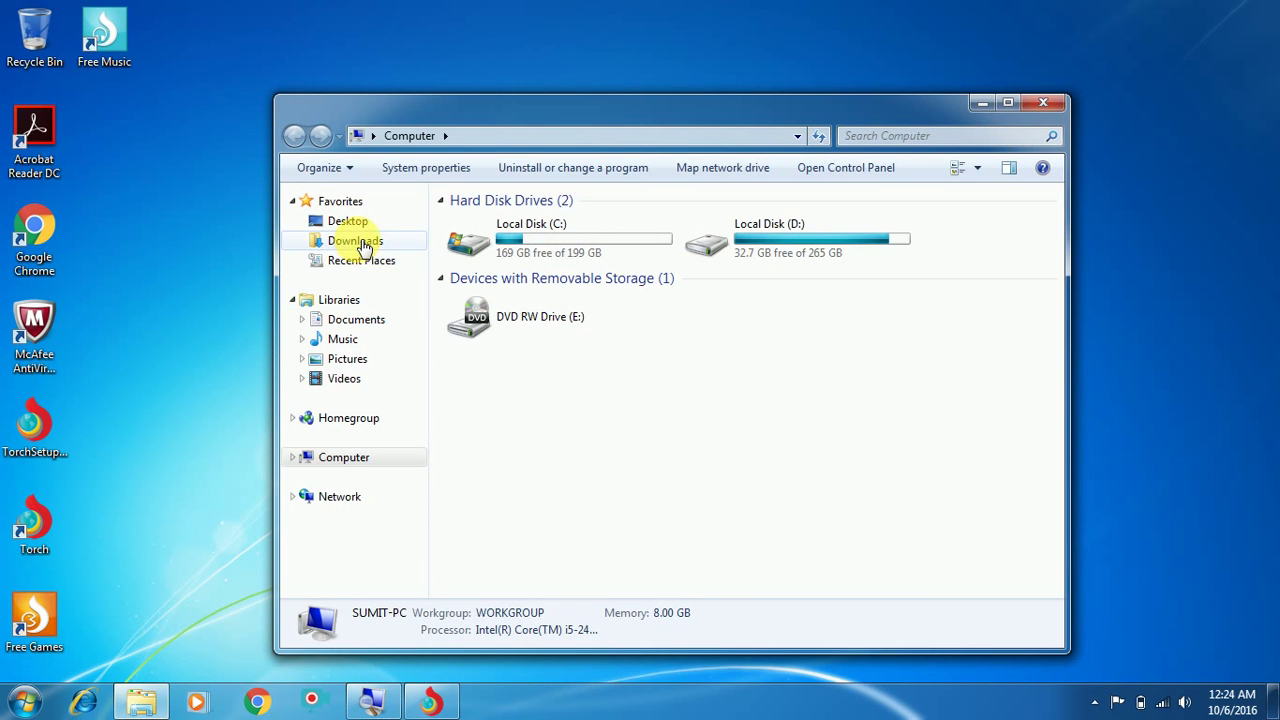
{"action": "left_click", "coordinate": [362, 242]}
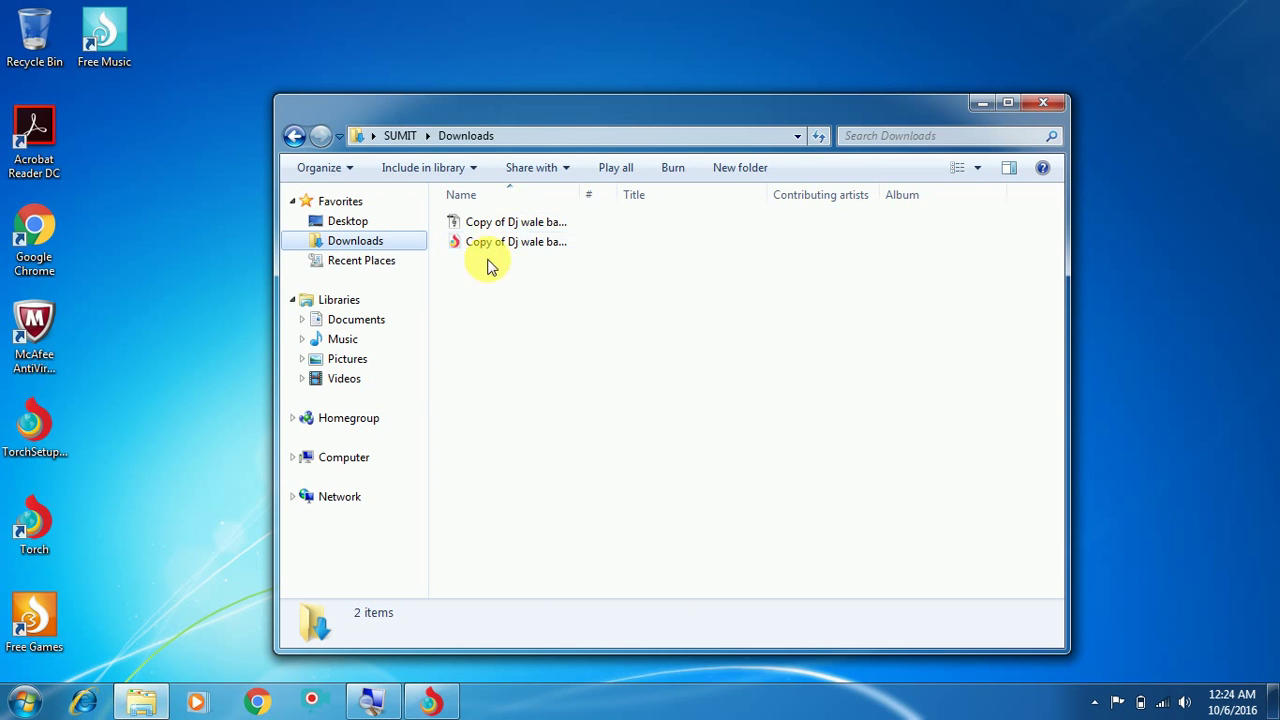
{"action": "right_click", "coordinate": [511, 229]}
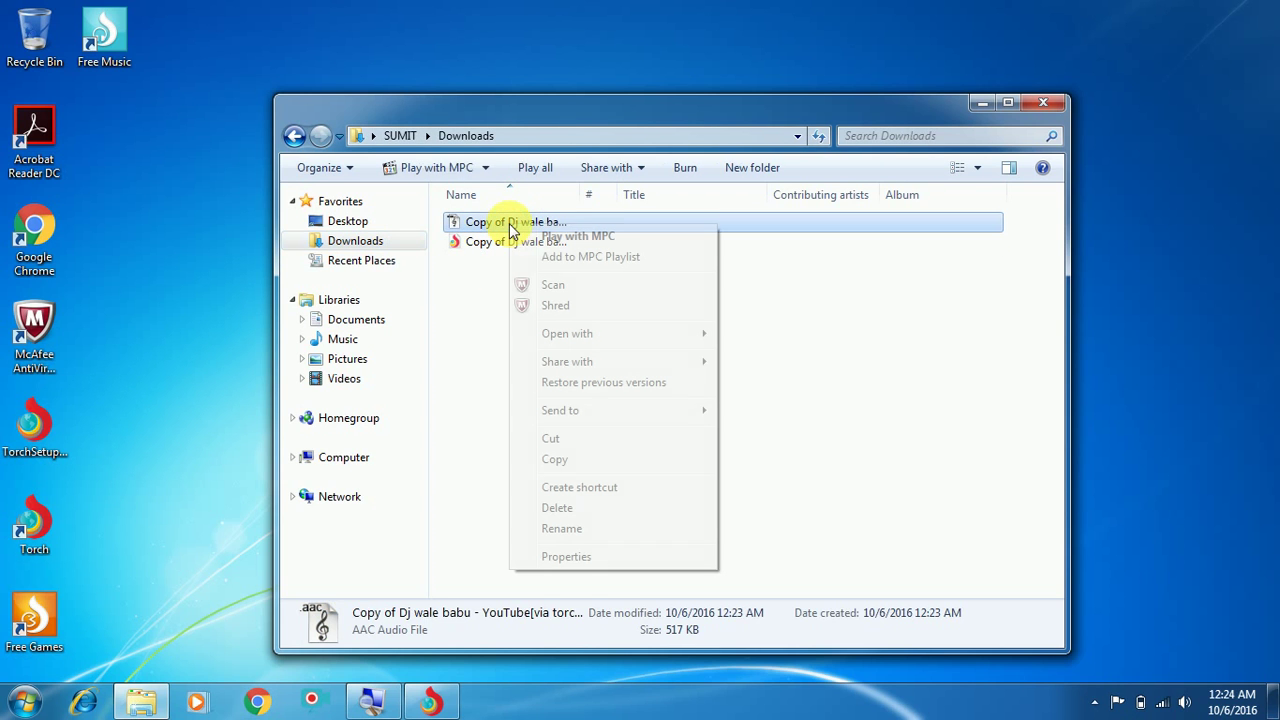
{"action": "mouse_move", "coordinate": [567, 333]}
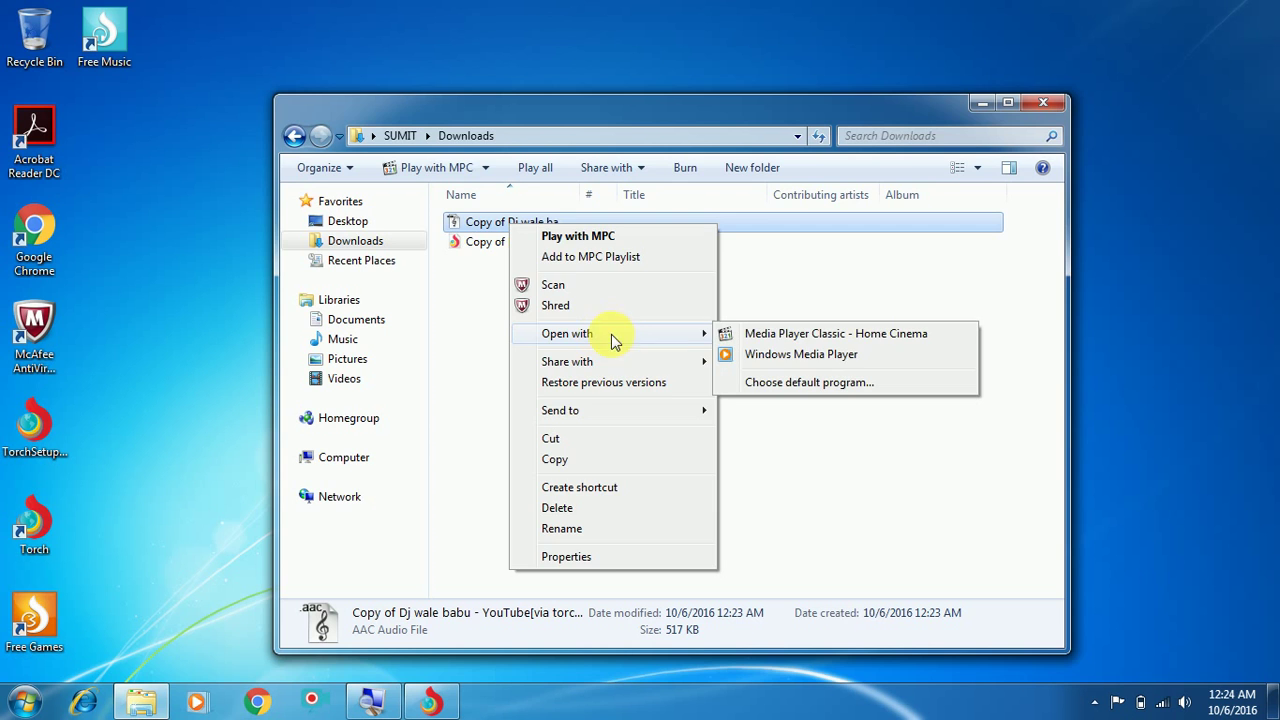
{"action": "left_click", "coordinate": [758, 335]}
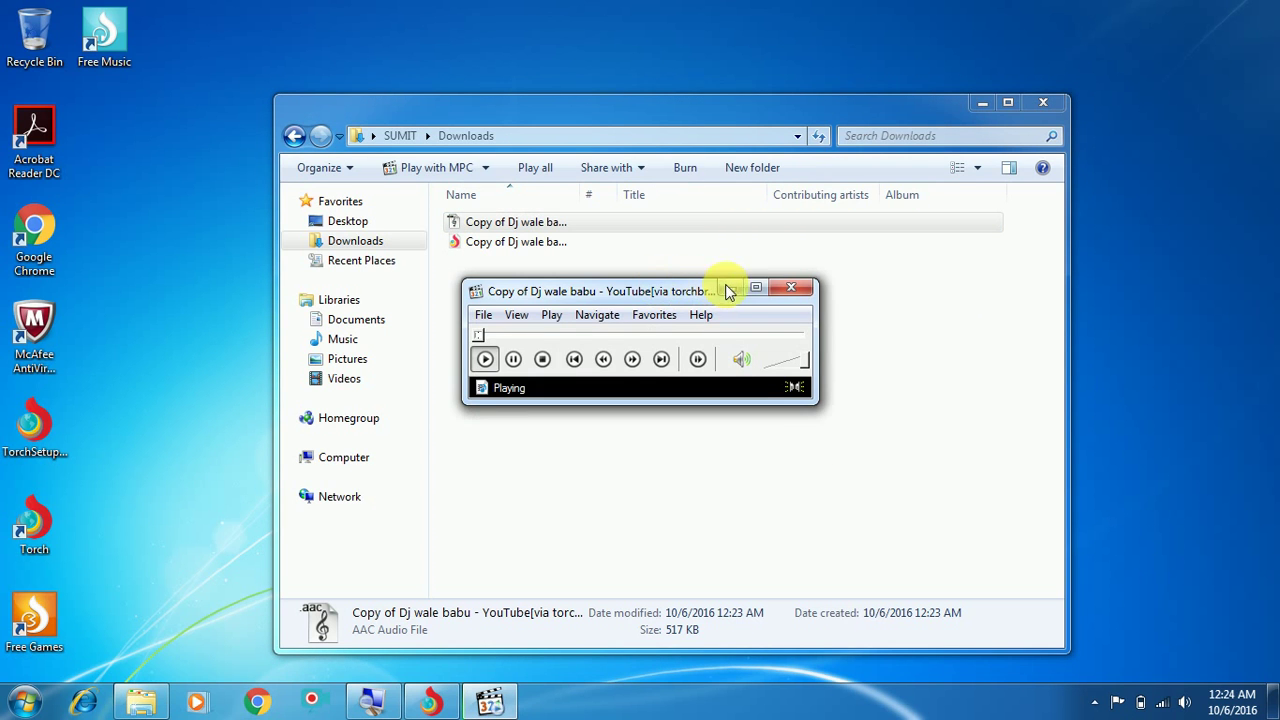
{"action": "left_click", "coordinate": [806, 289]}
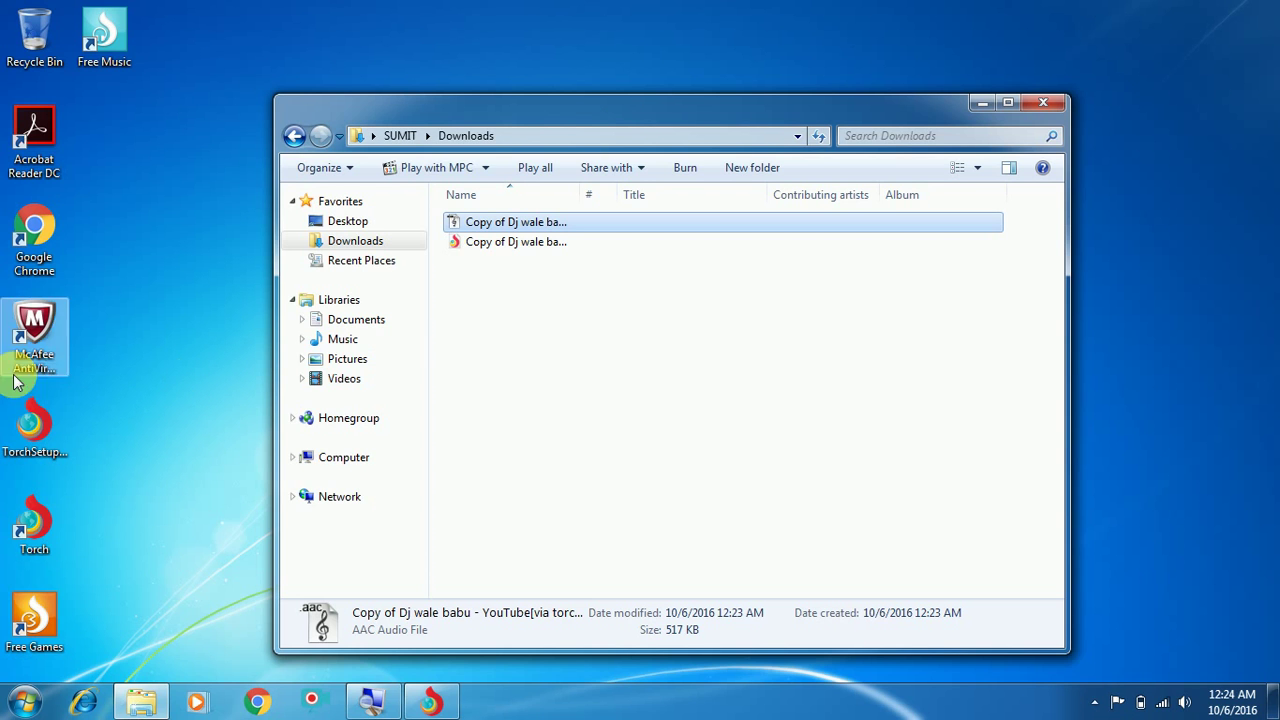
{"action": "left_click", "coordinate": [486, 244]}
{"action": "right_click", "coordinate": [491, 243]}
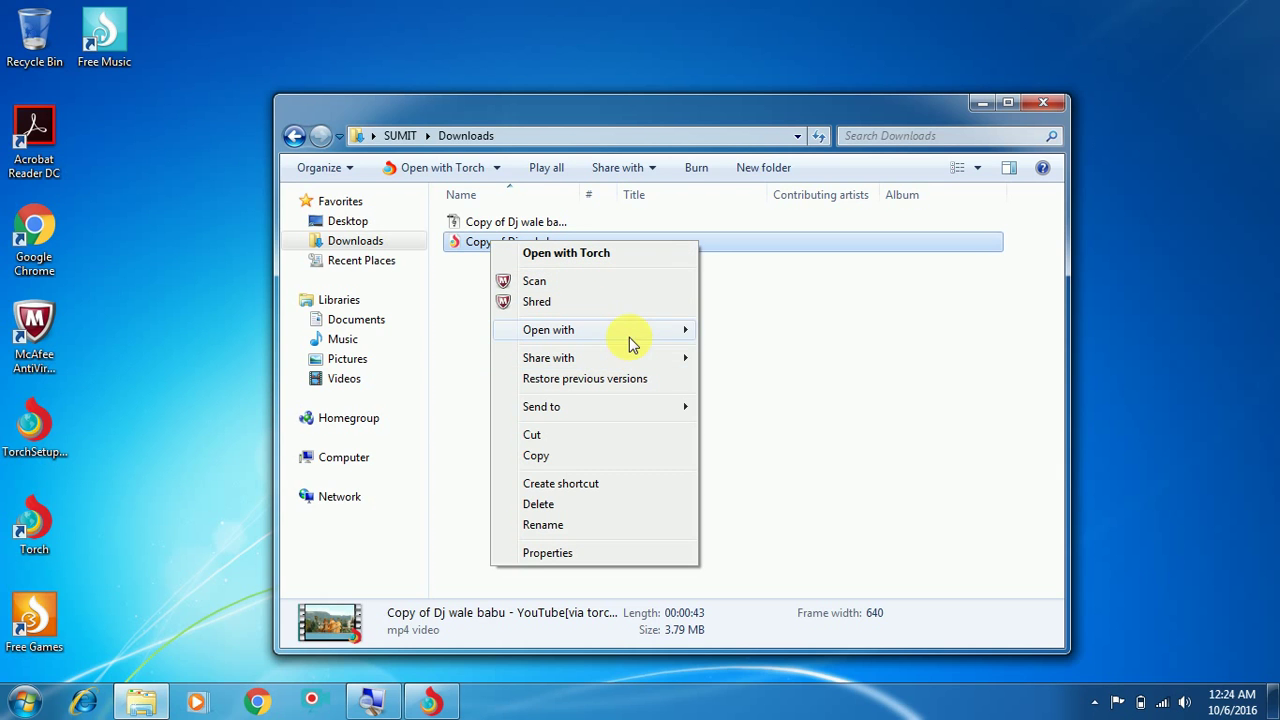
{"action": "mouse_move", "coordinate": [560, 330]}
{"action": "left_click", "coordinate": [728, 333]}
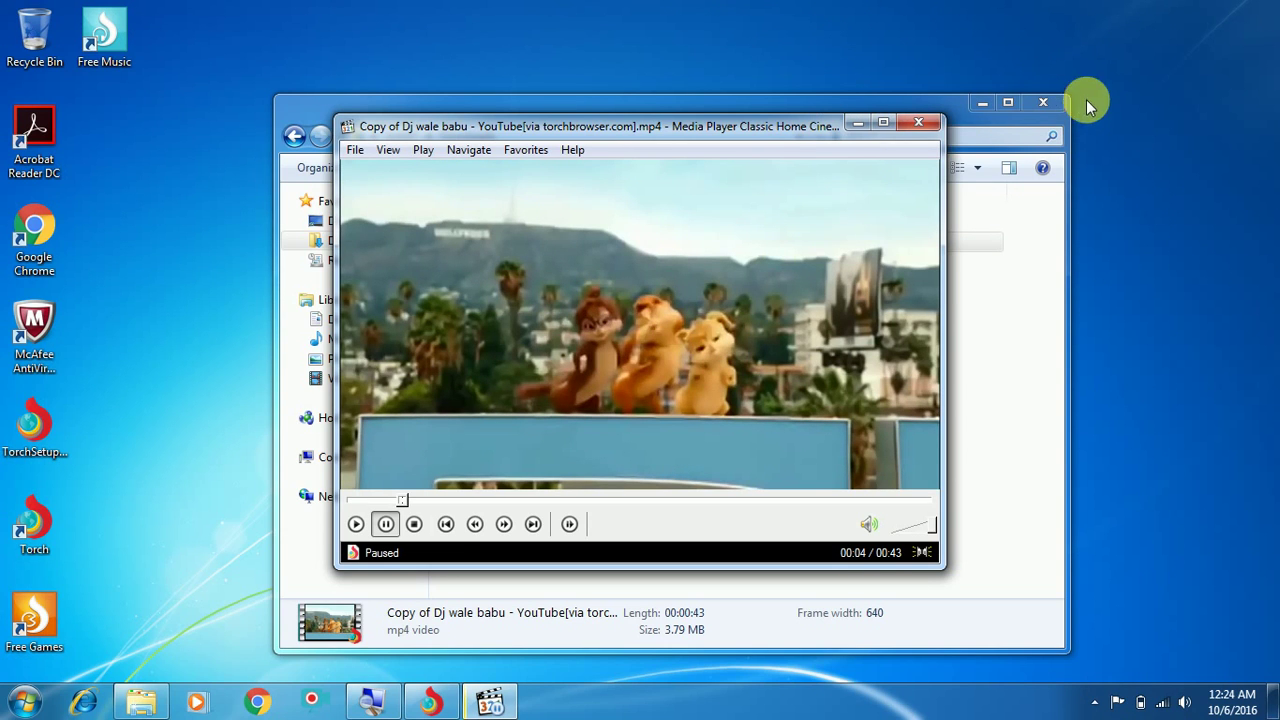
{"action": "left_click", "coordinate": [917, 124]}
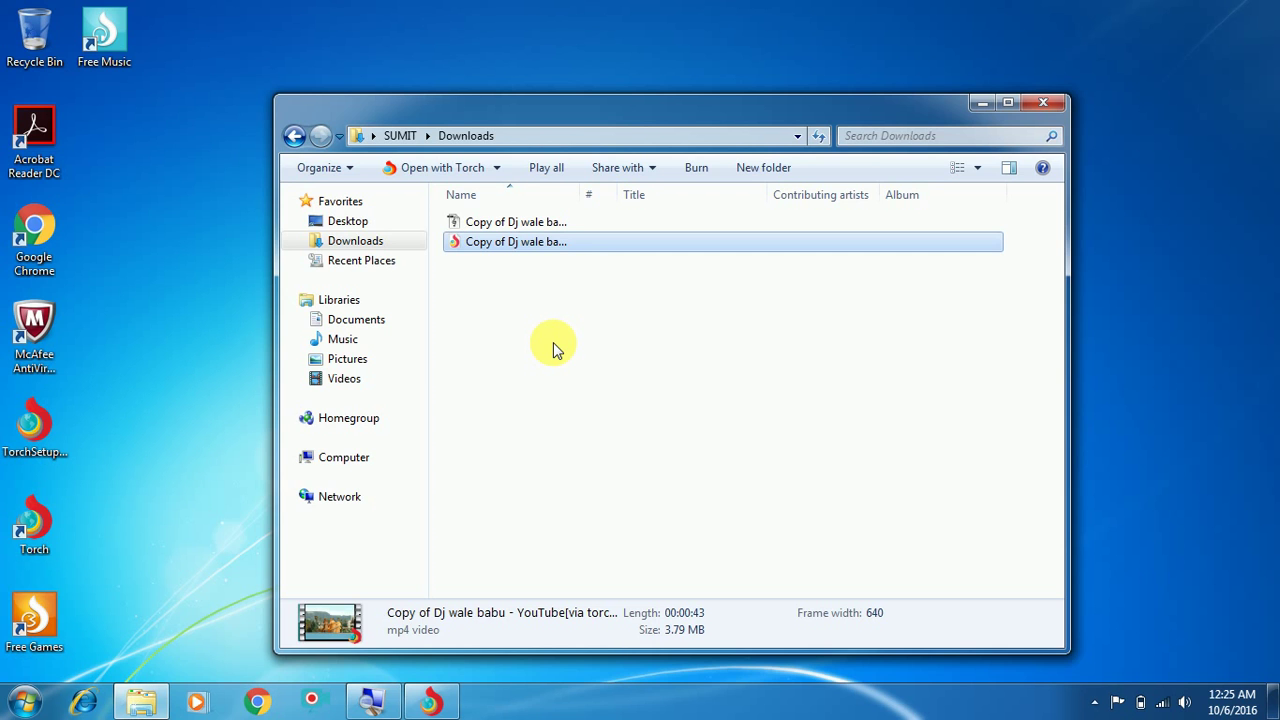
Step: Restore the Torch window from the taskbar and maximize it
{"action": "left_click", "coordinate": [430, 700]}
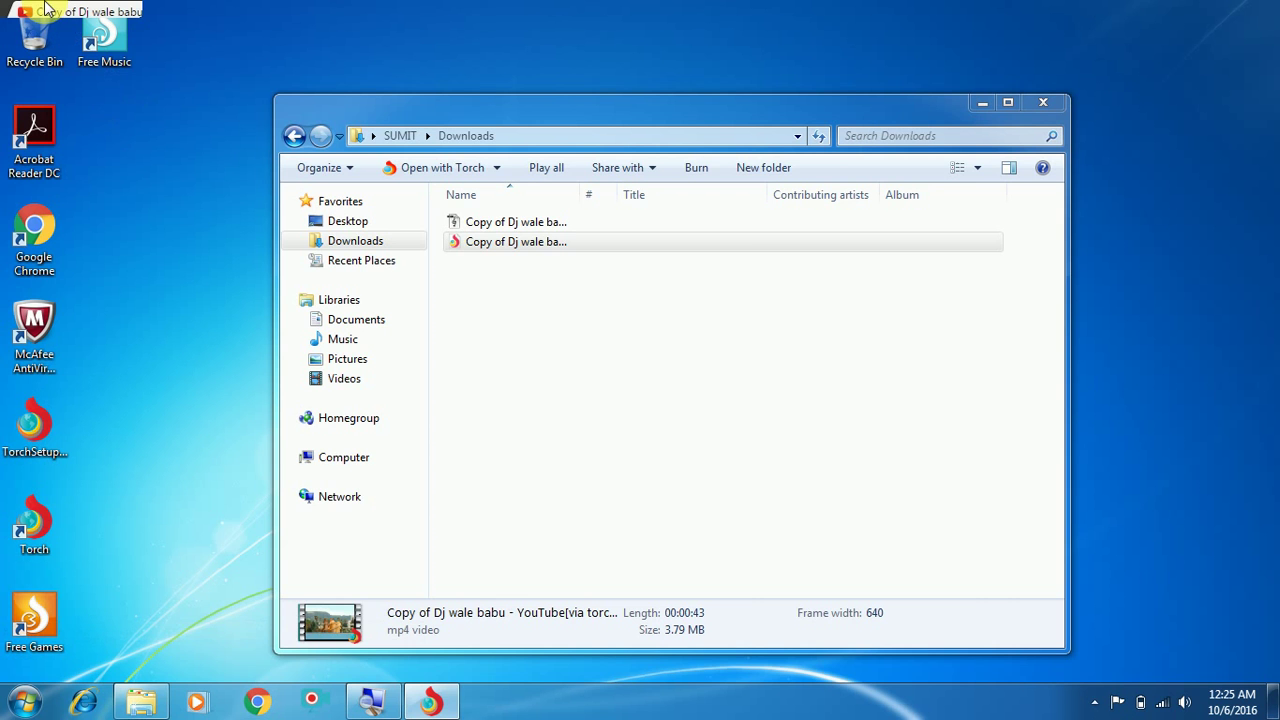
{"action": "double_click", "coordinate": [64, 18]}
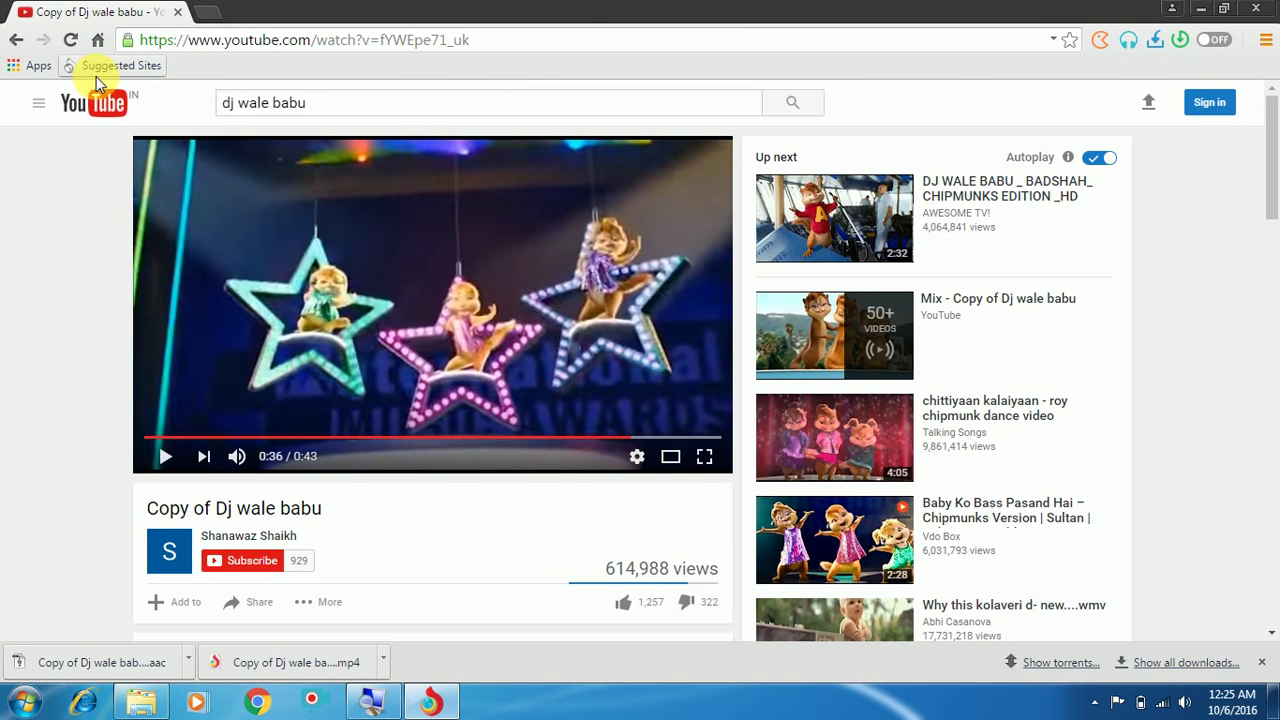